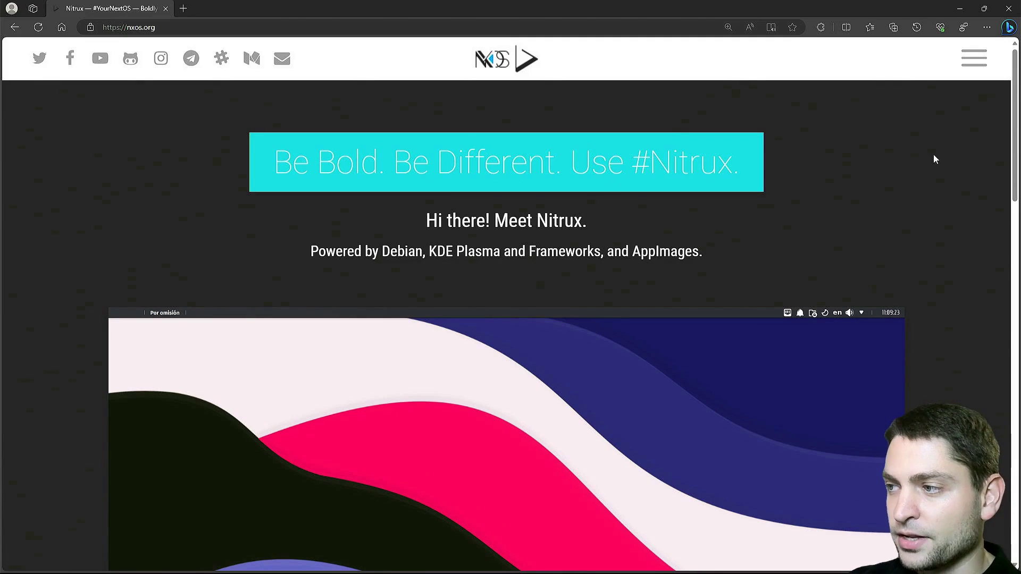
{"action": "scroll", "coordinate": [1016, 130], "scroll_direction": "down", "scroll_amount": 4}
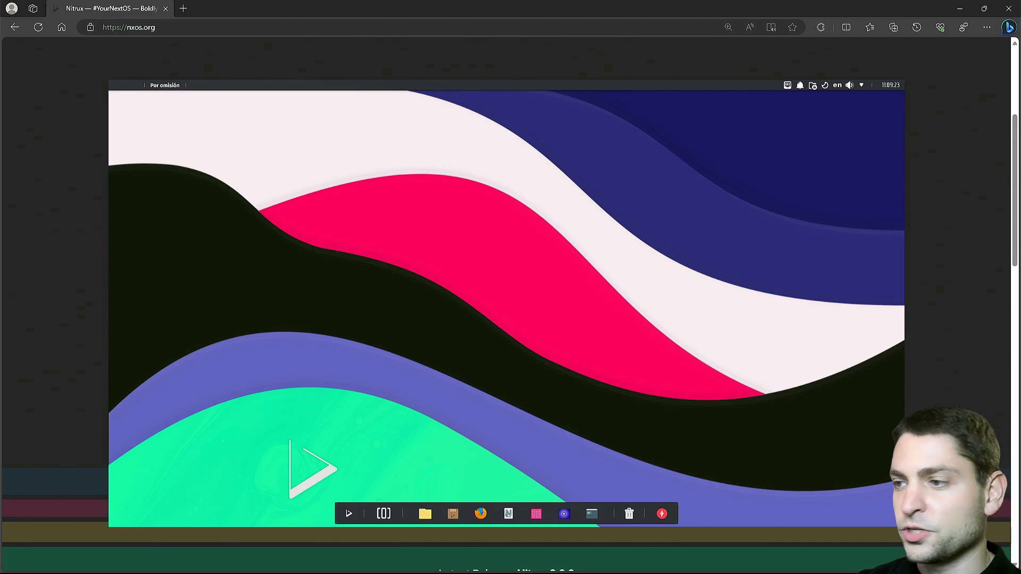
{"action": "scroll", "coordinate": [671, 281], "scroll_direction": "up", "scroll_amount": 4}
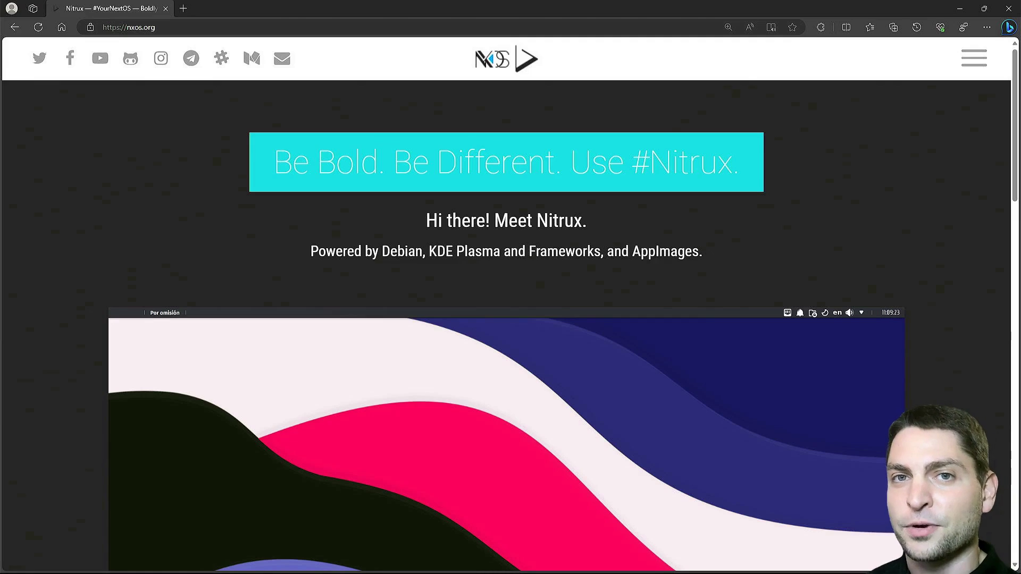
Download the latest Nitrux ISO from SourceForge and check for it in the Downloads folder
{"action": "key", "text": "alt+Left"}
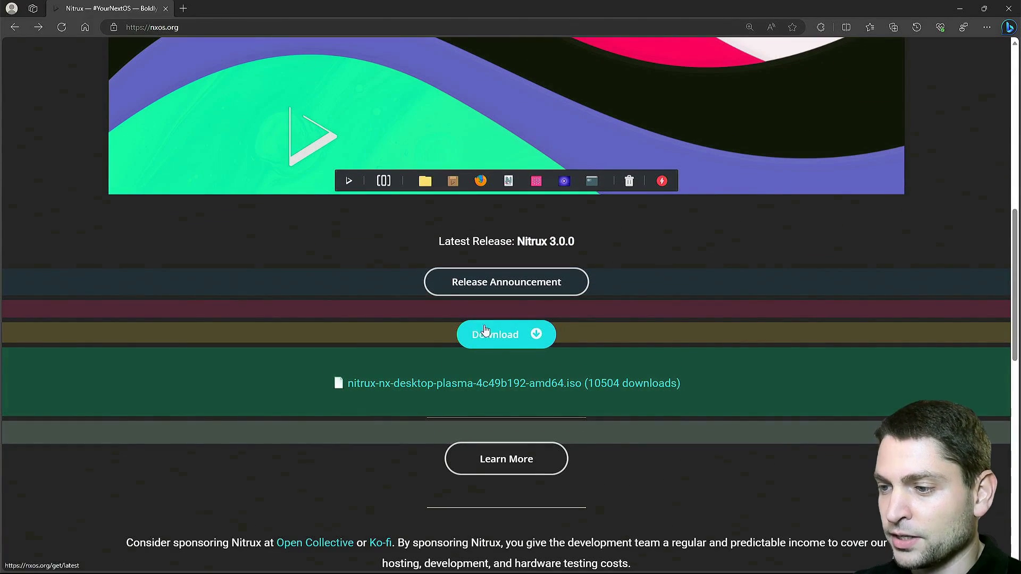
{"action": "left_click", "coordinate": [487, 333]}
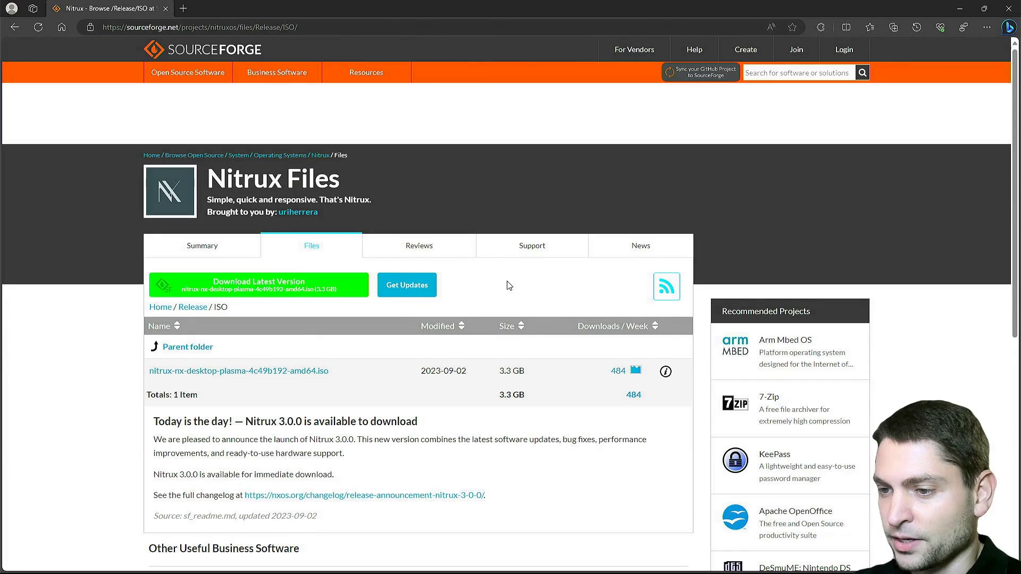
{"action": "left_click", "coordinate": [293, 290]}
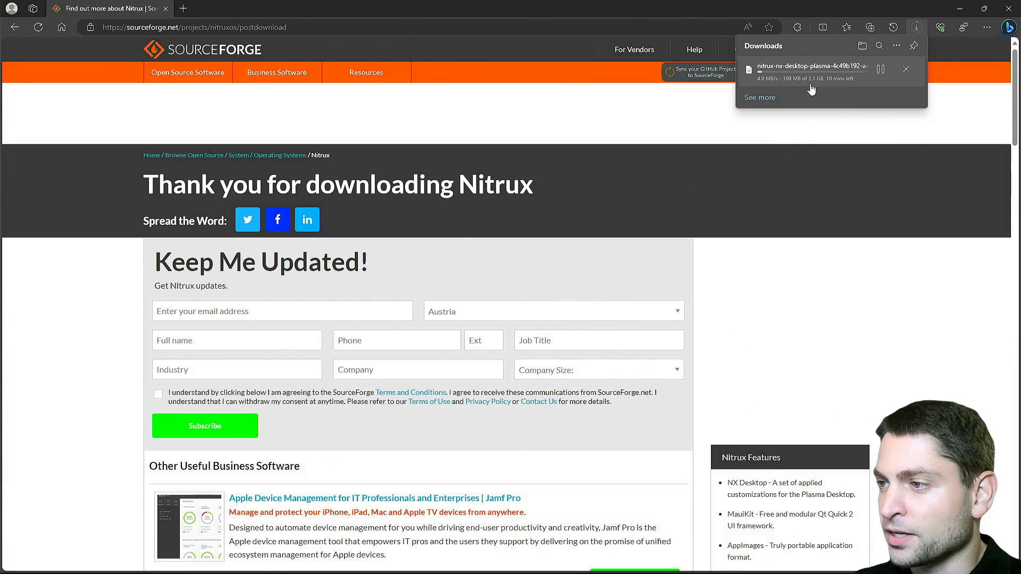
{"action": "key", "text": "super+e"}
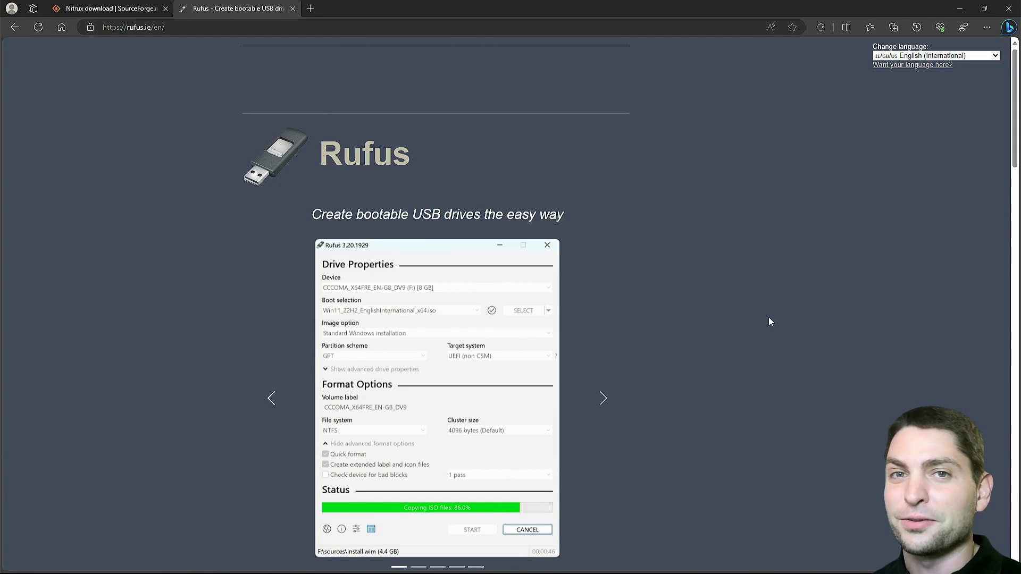
Download rufus-4.2.exe from rufus.ie and run it from the Downloads panel
{"action": "scroll", "coordinate": [780, 306], "scroll_direction": "down", "scroll_amount": 15}
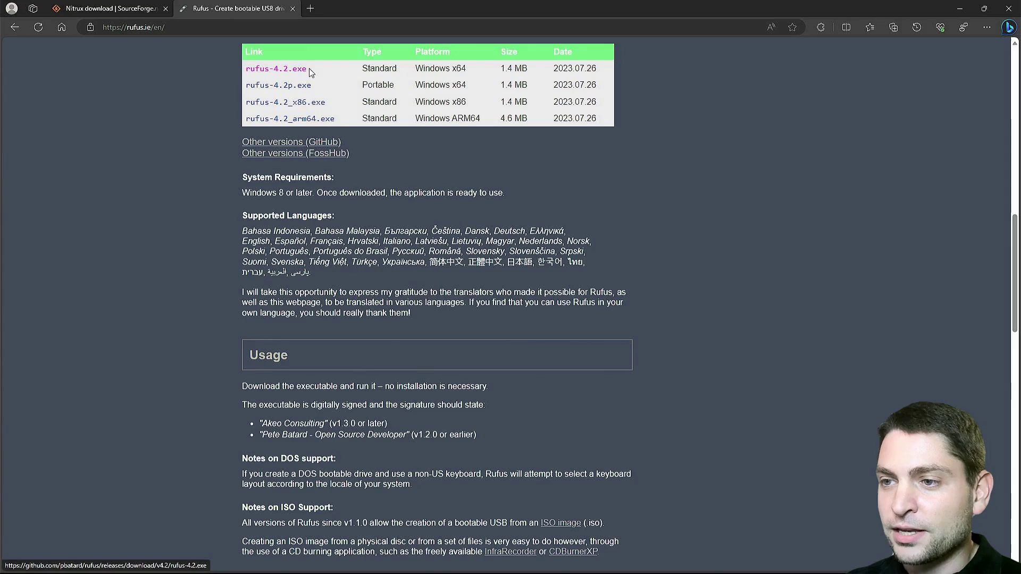
{"action": "left_click", "coordinate": [282, 69]}
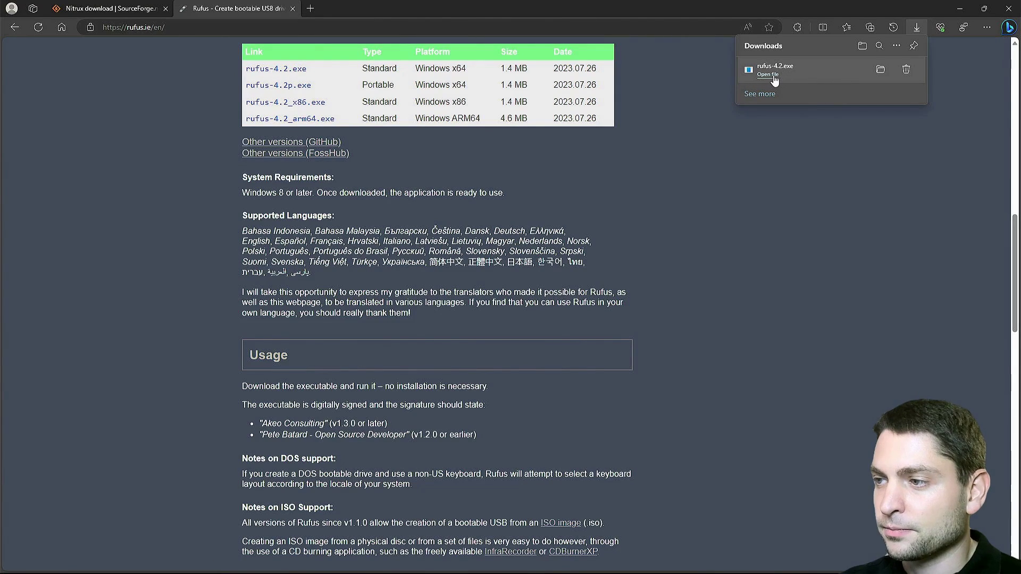
{"action": "left_click", "coordinate": [770, 75]}
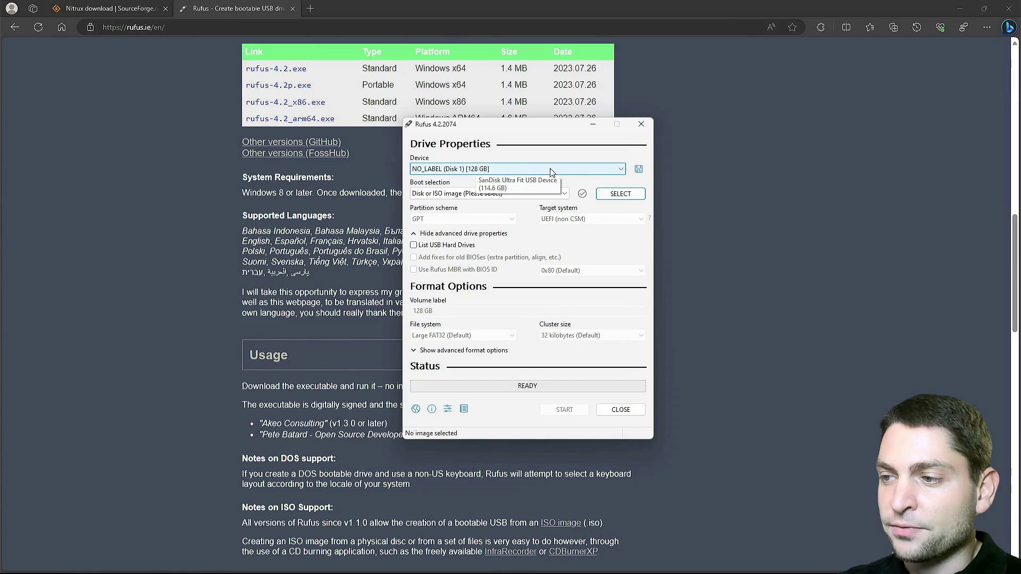
Pick the Nitrux ISO in Rufus, write it in DD Image mode, and close Rufus afterwards
{"action": "left_click", "coordinate": [627, 195]}
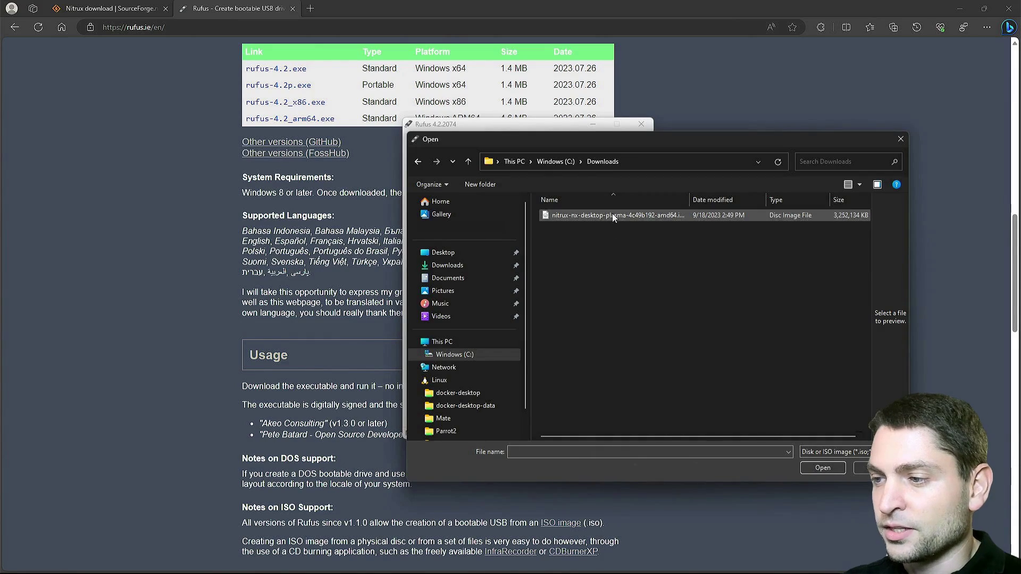
{"action": "left_click", "coordinate": [818, 471]}
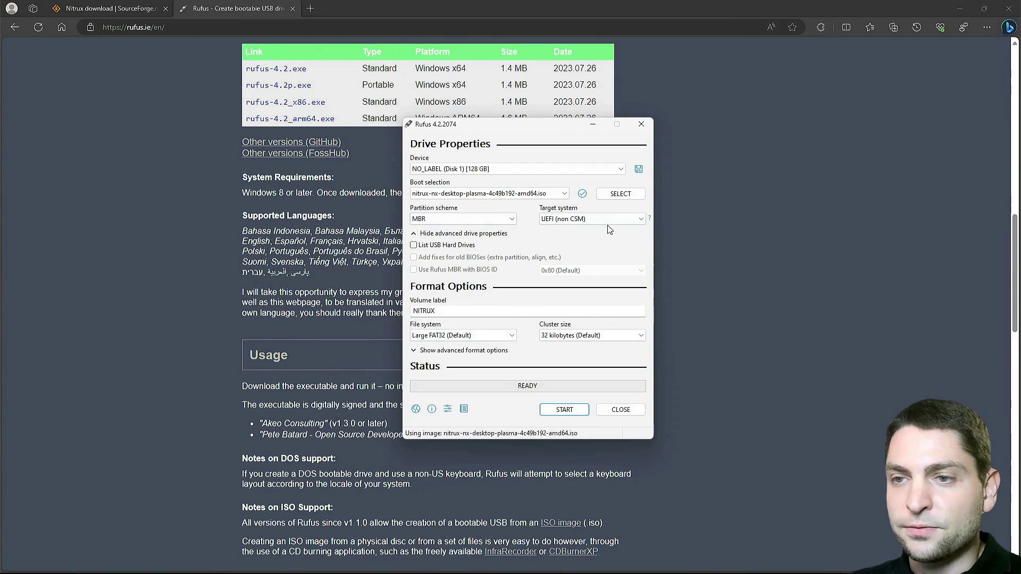
{"action": "left_click", "coordinate": [566, 409]}
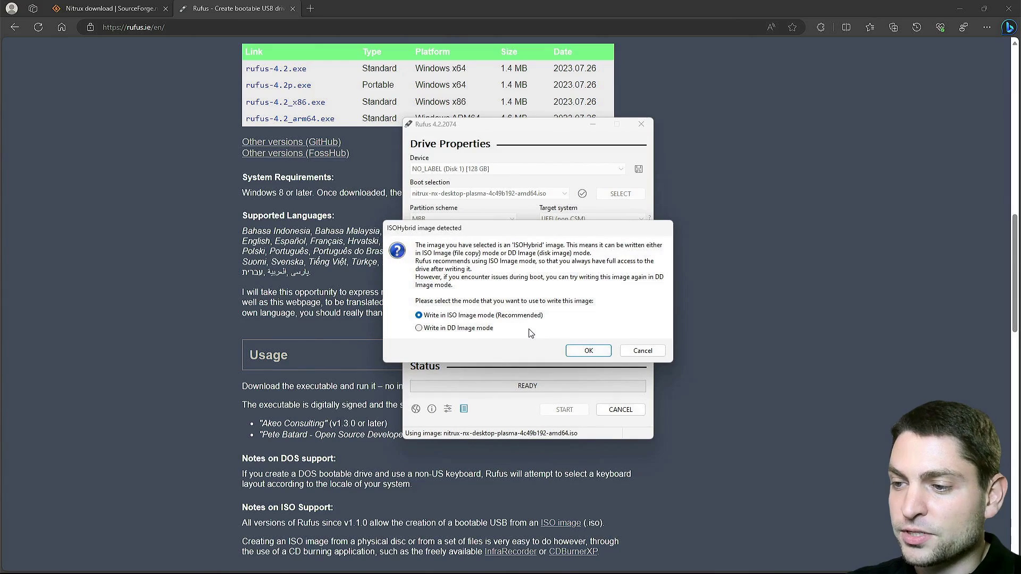
{"action": "left_click", "coordinate": [419, 329]}
{"action": "left_click", "coordinate": [588, 351]}
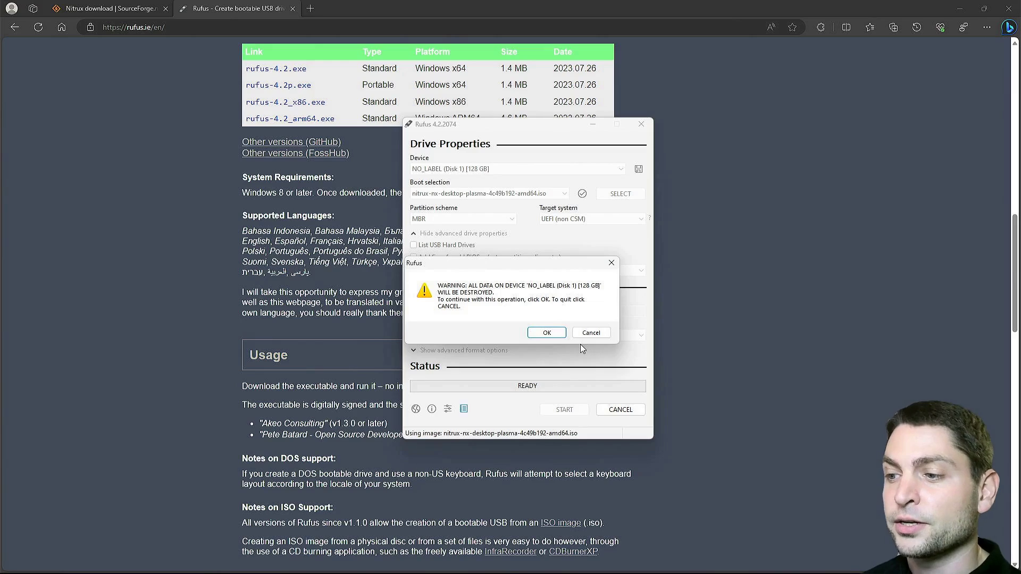
{"action": "left_click", "coordinate": [546, 333]}
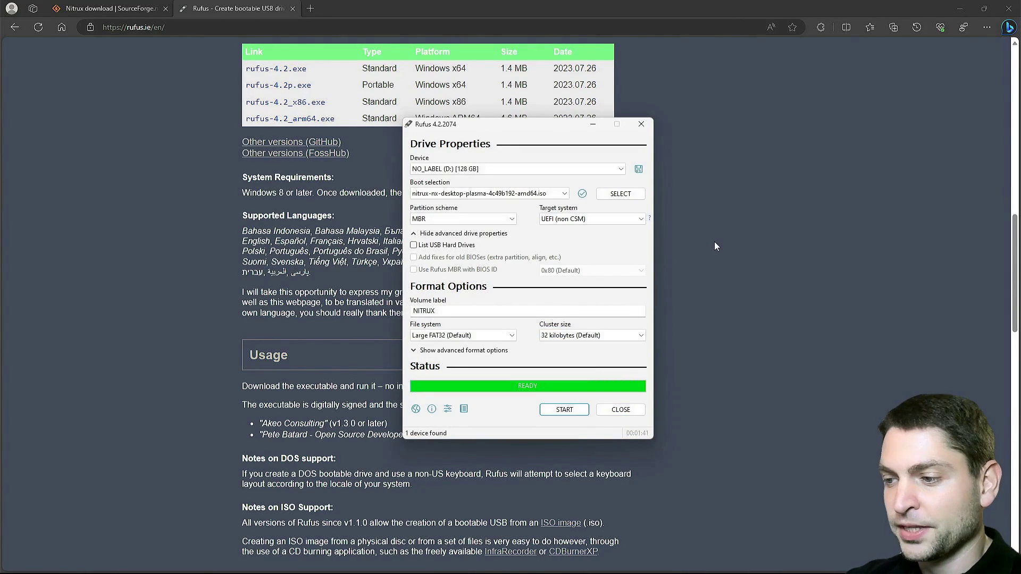
{"action": "left_click", "coordinate": [621, 410]}
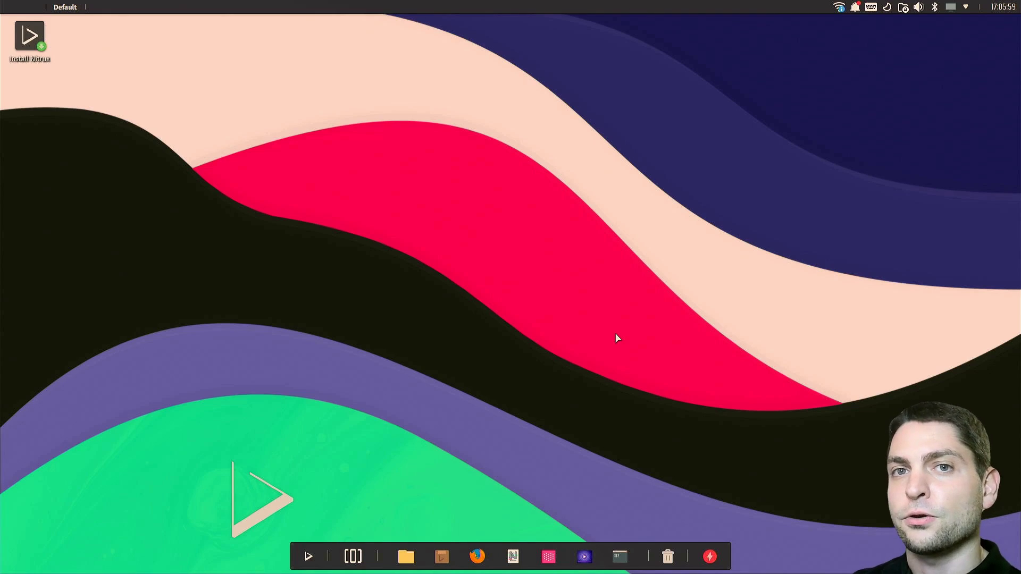
Launch Install Nitrux and join the home Wi-Fi network with its password
{"action": "left_click", "coordinate": [33, 49]}
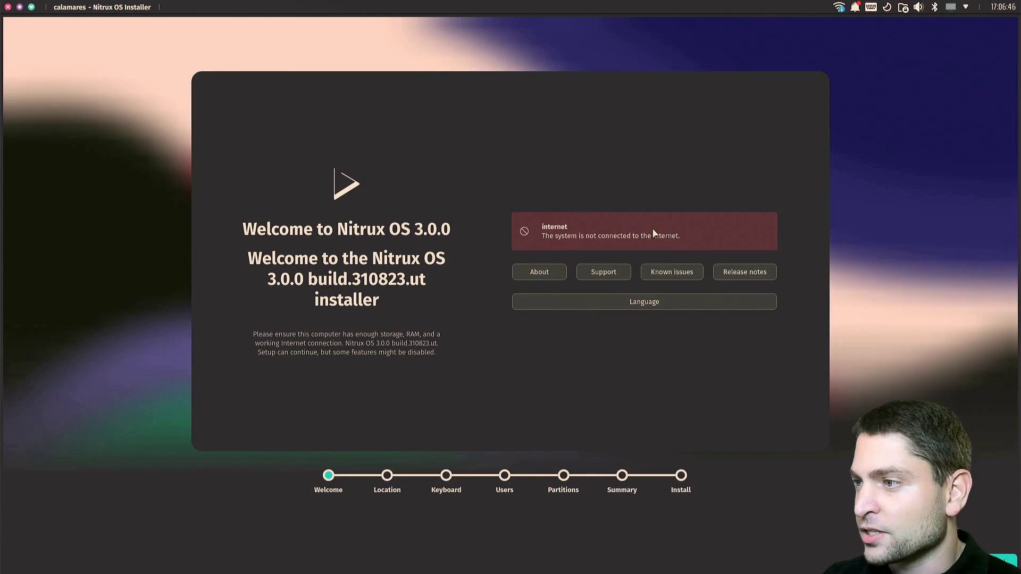
{"action": "left_click", "coordinate": [838, 8]}
{"action": "left_click", "coordinate": [822, 88]}
{"action": "type", "text": "********"}
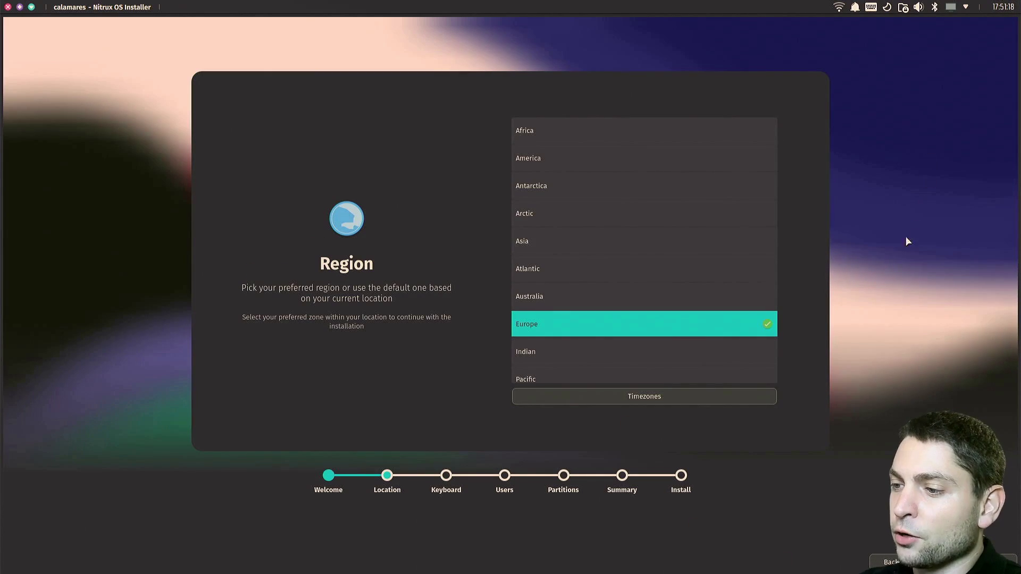
Set the timezone to Europe/Vienna and continue past the Keyboard step
{"action": "left_click", "coordinate": [617, 333]}
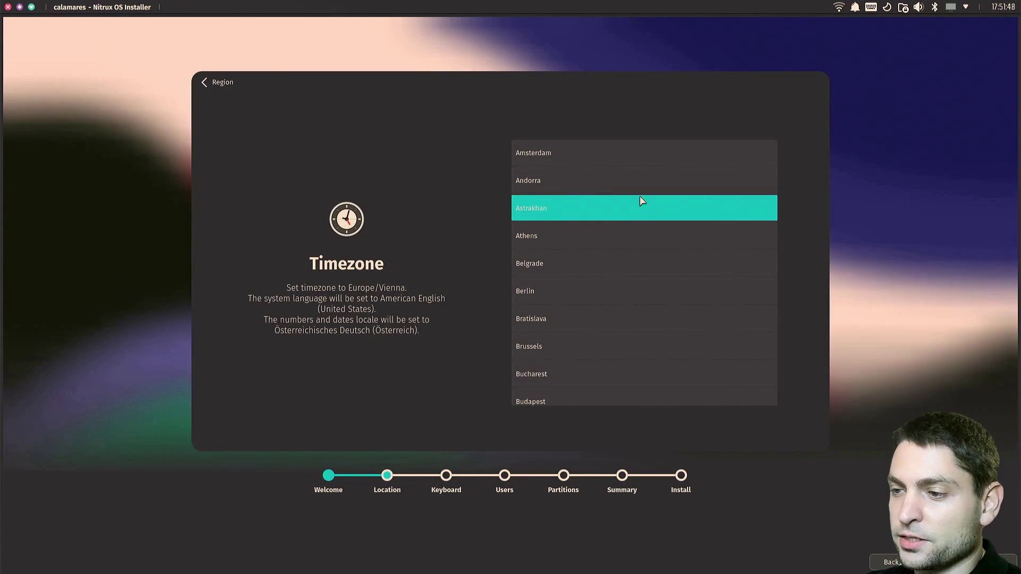
{"action": "scroll", "coordinate": [646, 211], "scroll_direction": "down", "scroll_amount": 10}
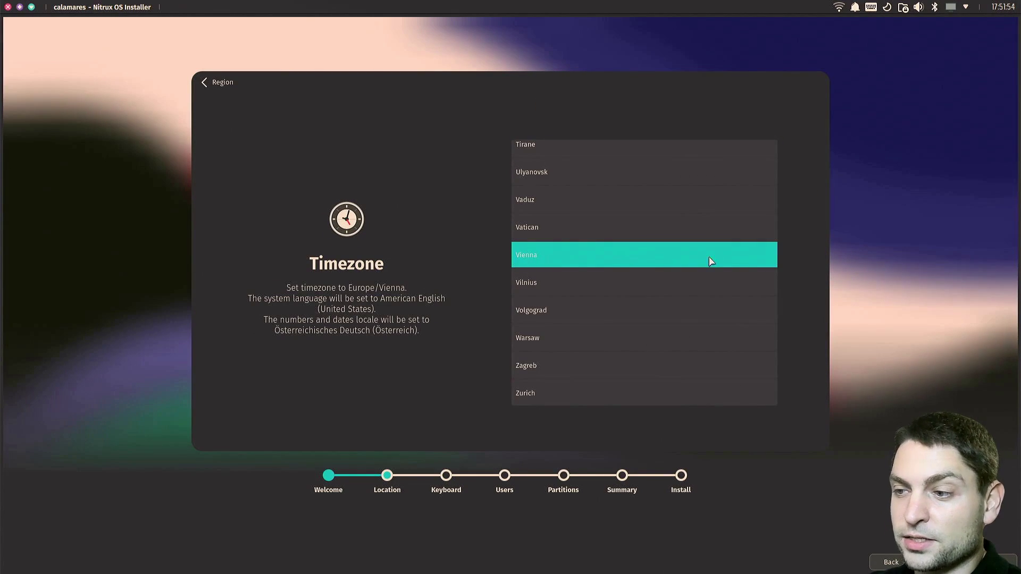
{"action": "left_click", "coordinate": [698, 257]}
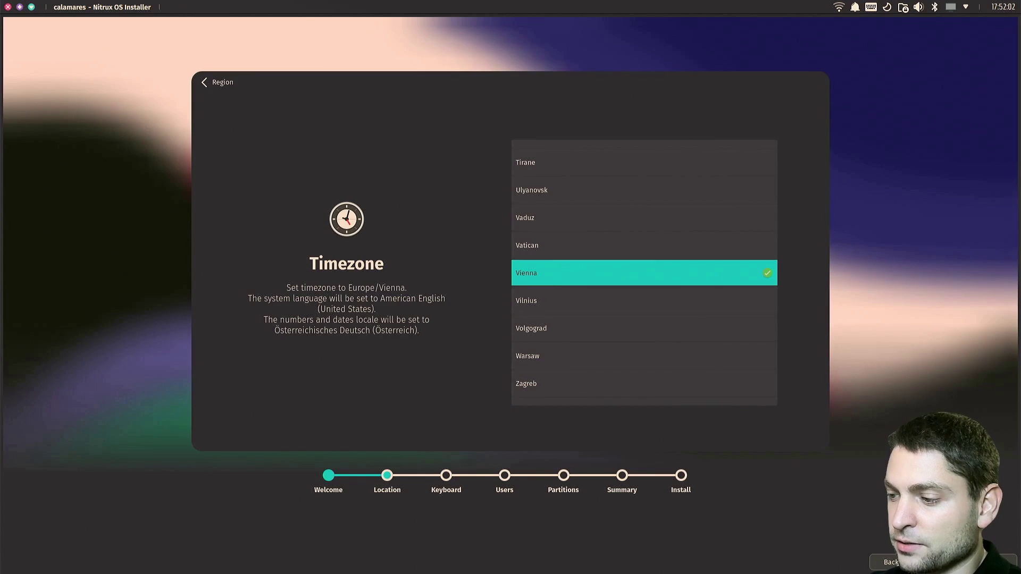
{"action": "left_click", "coordinate": [994, 562]}
{"action": "left_click", "coordinate": [995, 562]}
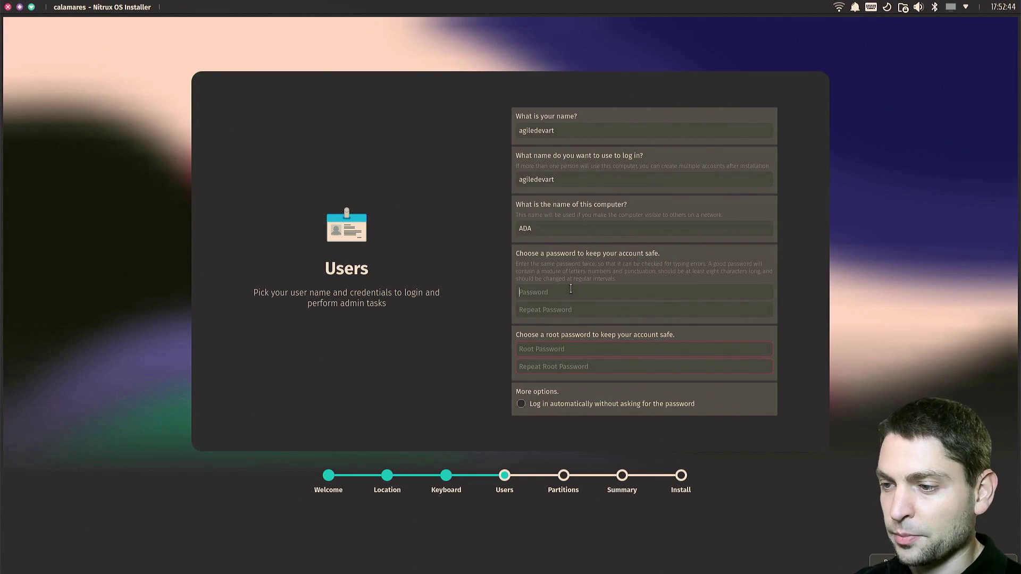
Enter the account password and repeat it in the confirmation field
{"action": "type", "text": "*****"}
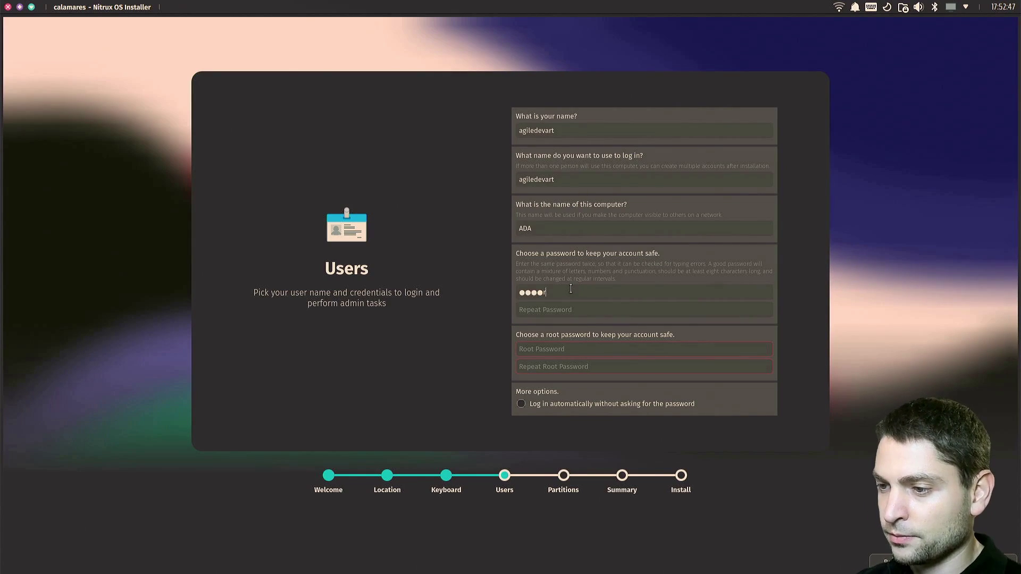
{"action": "key", "text": "Tab"}
{"action": "type", "text": "*****"}
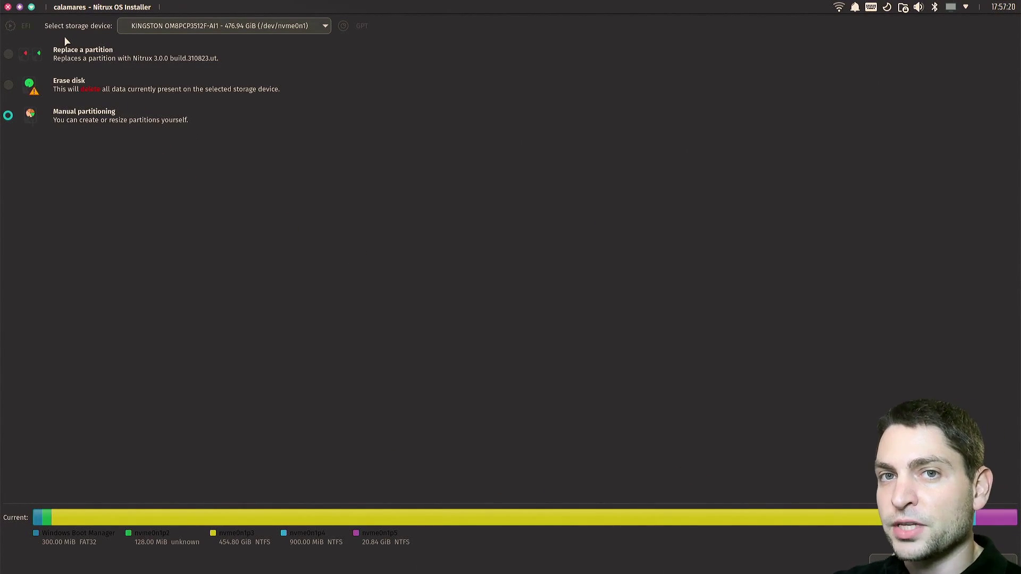
Select the 119.25 GiB Extreme Pro drive and begin a new partition table on it
{"action": "left_click", "coordinate": [270, 28]}
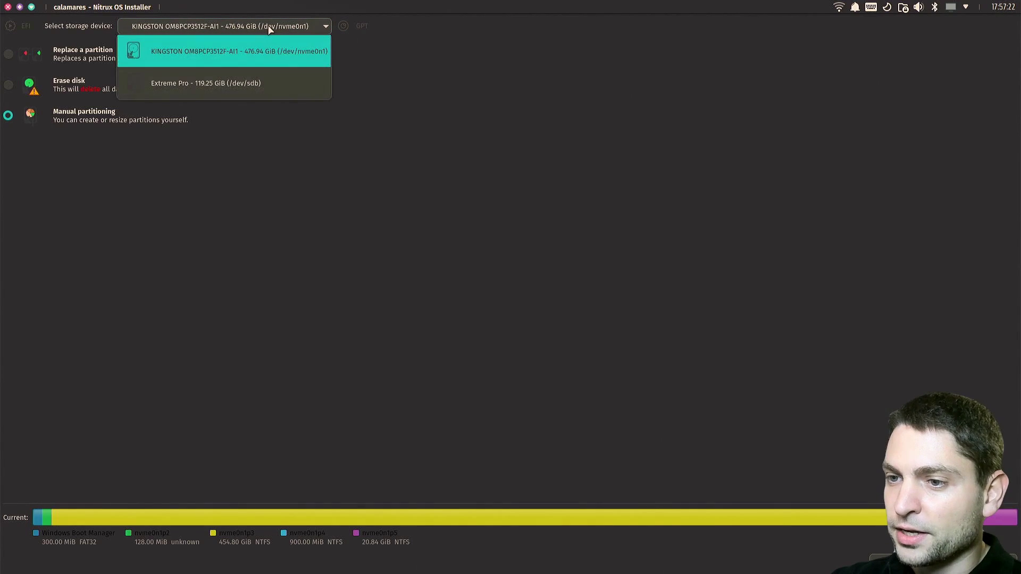
{"action": "left_click", "coordinate": [271, 85]}
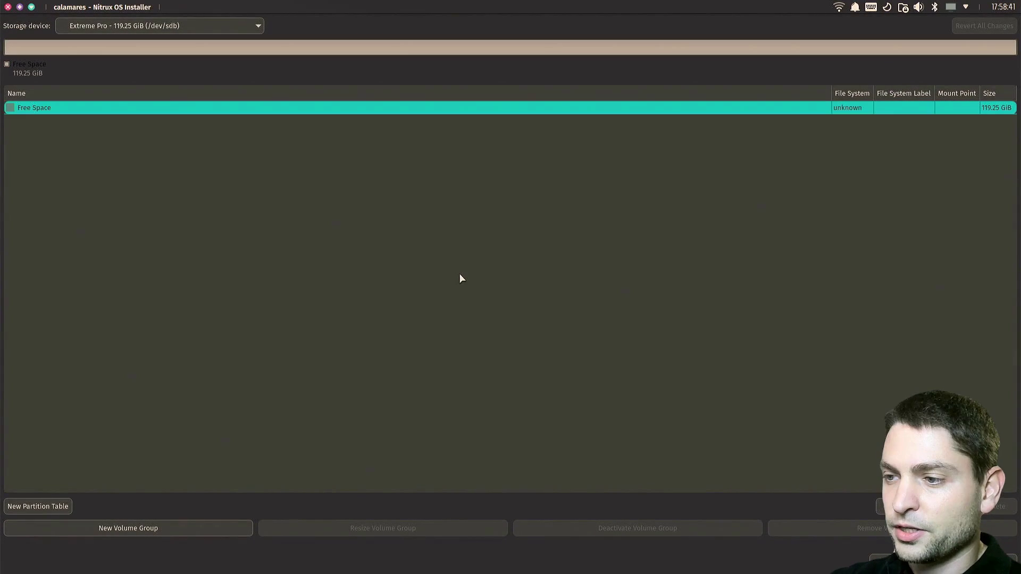
{"action": "left_click", "coordinate": [61, 507]}
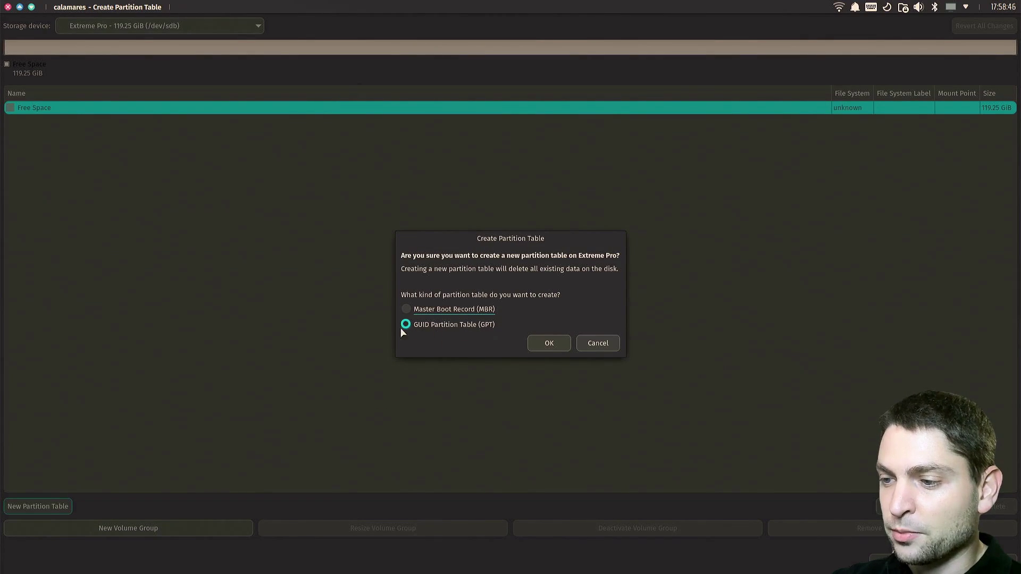
Confirm GPT, then create a 500 MiB fat32 partition at /boot/efi with the boot flag
{"action": "left_click", "coordinate": [539, 343]}
{"action": "left_click", "coordinate": [38, 111]}
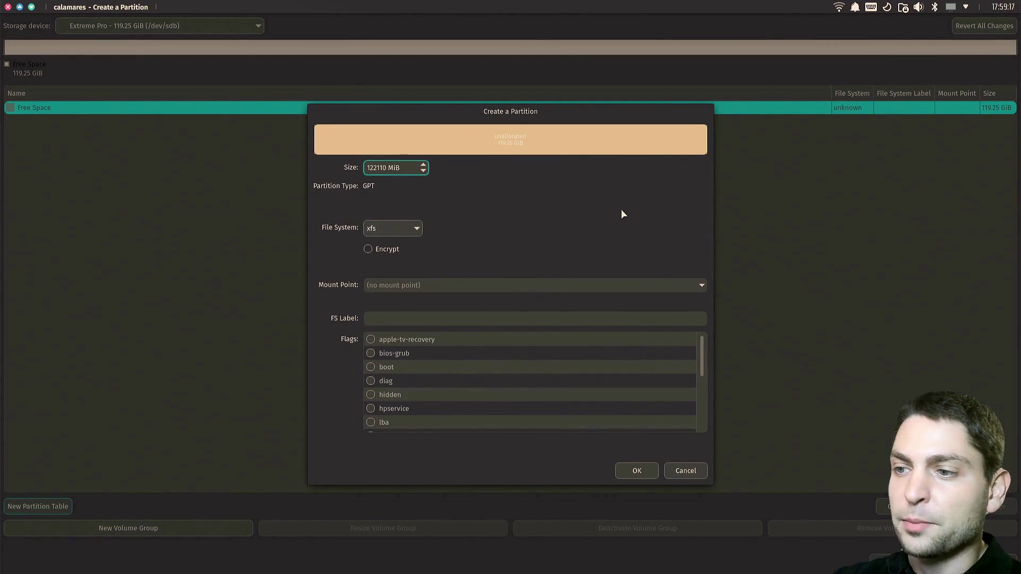
{"action": "key", "text": "ctrl+a"}
{"action": "type", "text": "5"}
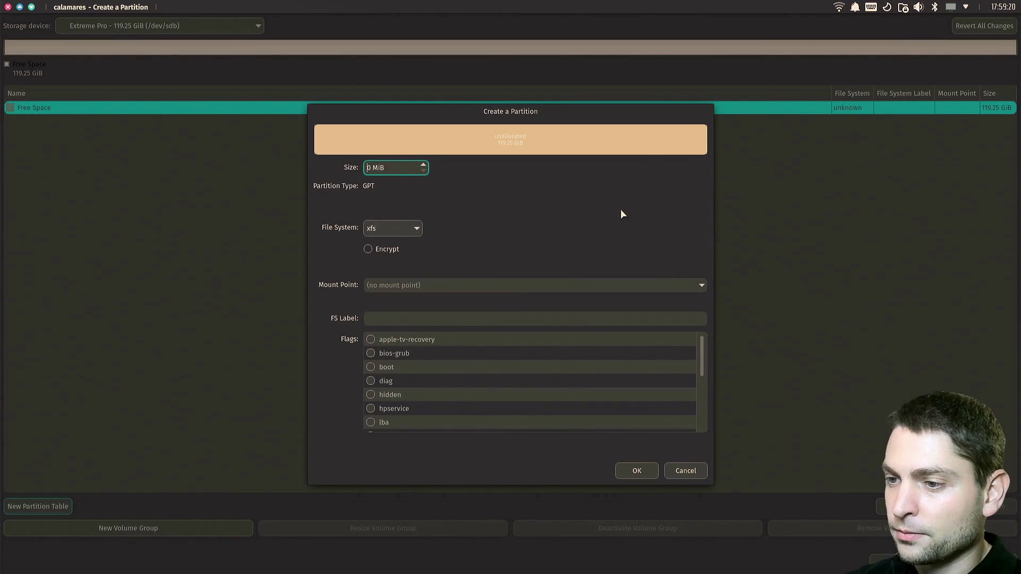
{"action": "type", "text": "00"}
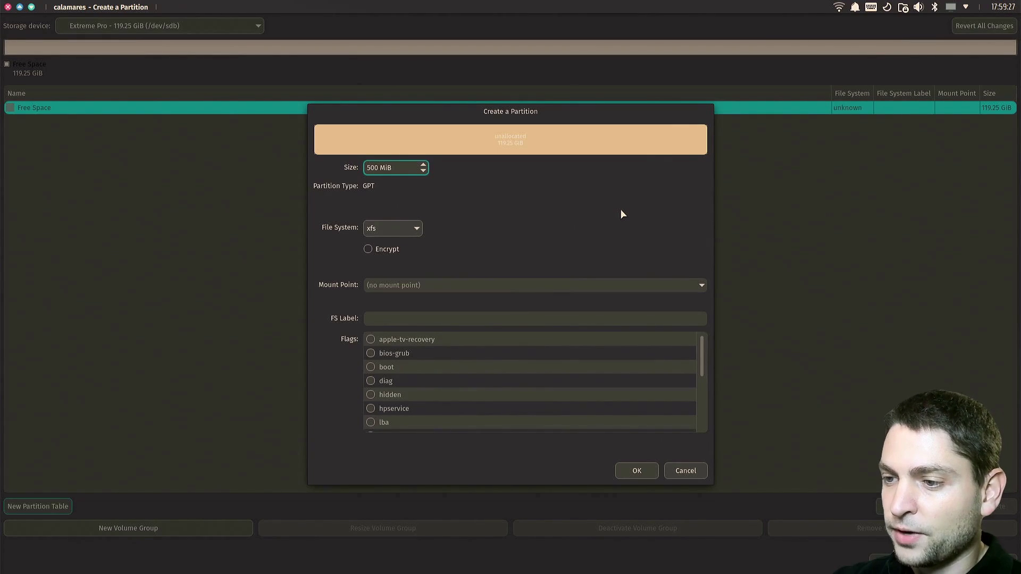
{"action": "left_click", "coordinate": [417, 229]}
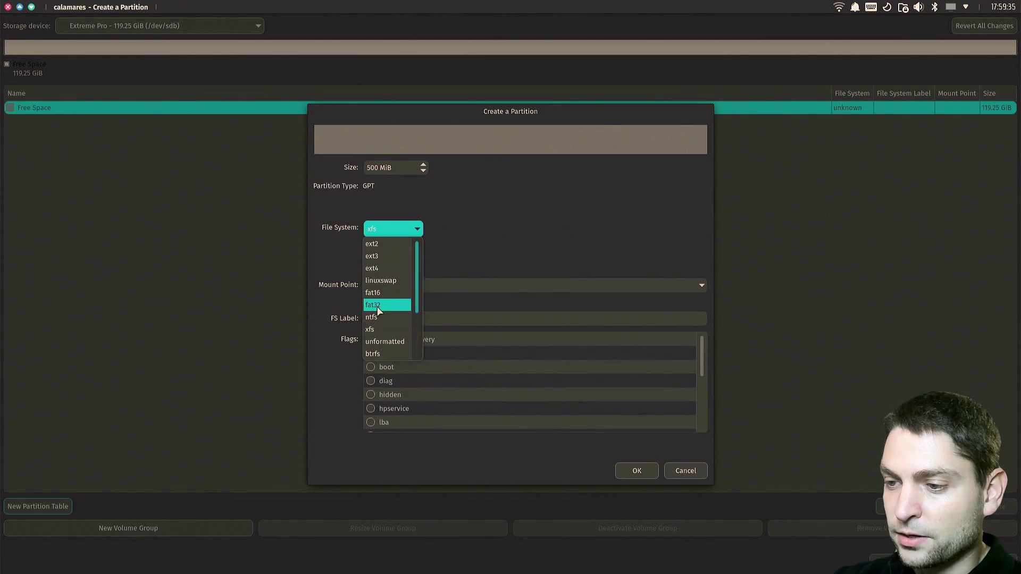
{"action": "left_click", "coordinate": [373, 306]}
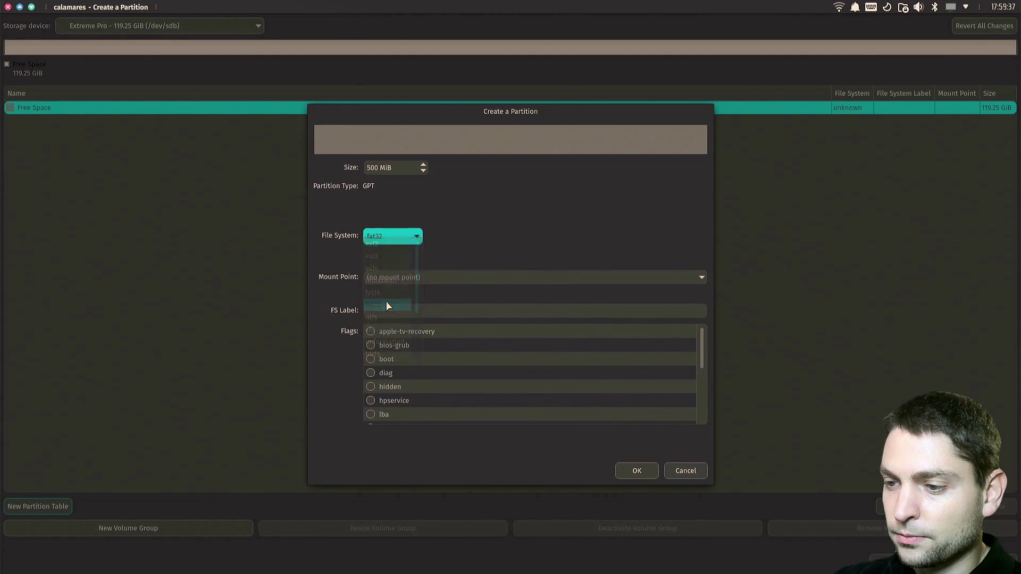
{"action": "left_click", "coordinate": [702, 278]}
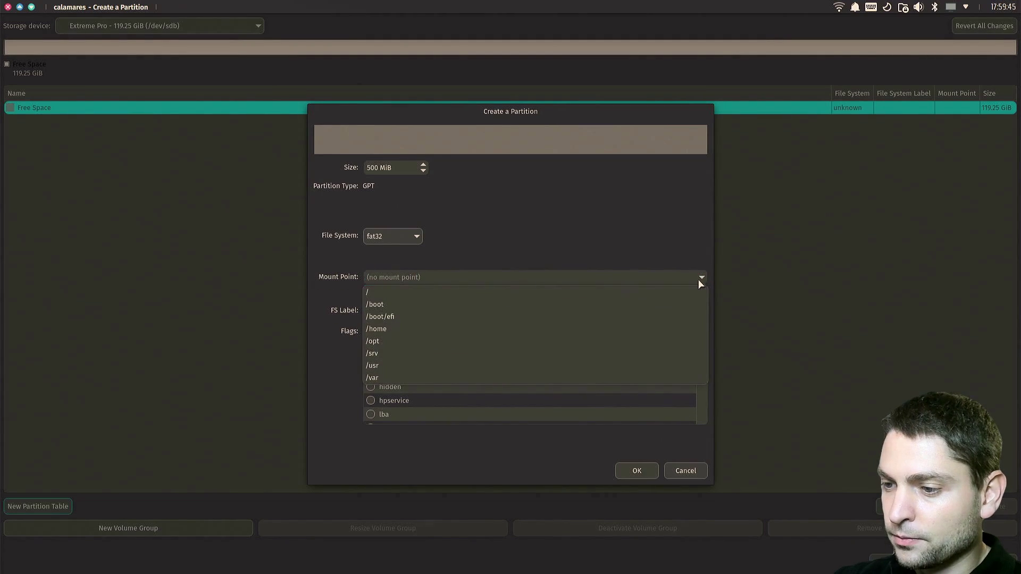
{"action": "left_click", "coordinate": [426, 316]}
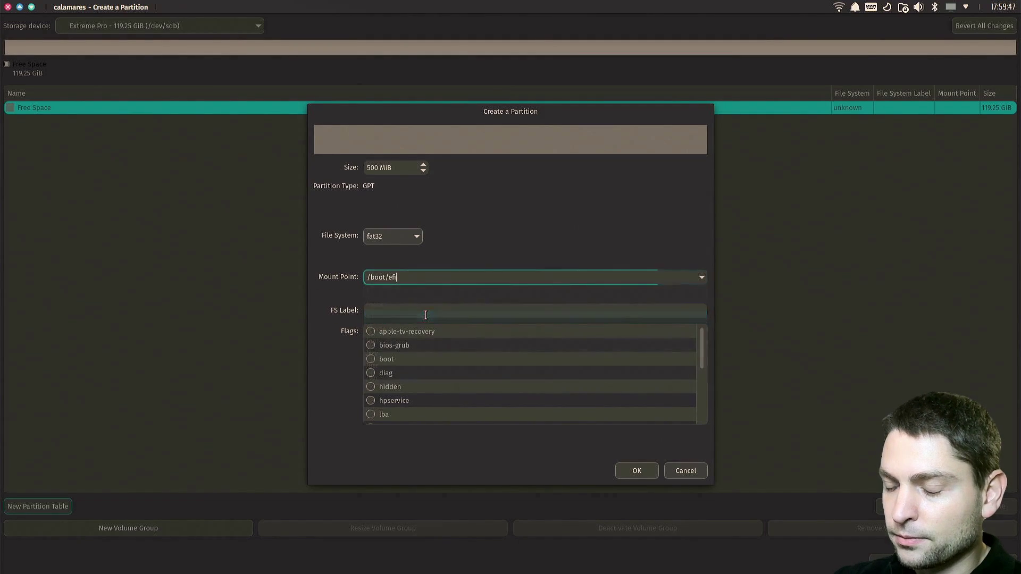
{"action": "left_click", "coordinate": [371, 360]}
{"action": "left_click", "coordinate": [626, 475]}
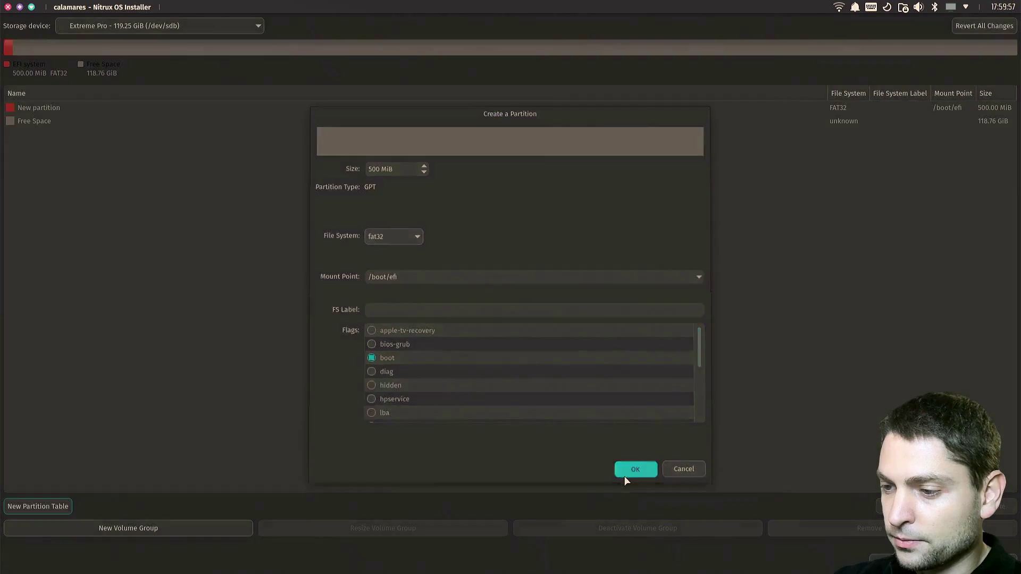
Create an ext4 partition from the free space, mounted at / with root flag, encryption off
{"action": "left_click", "coordinate": [16, 124]}
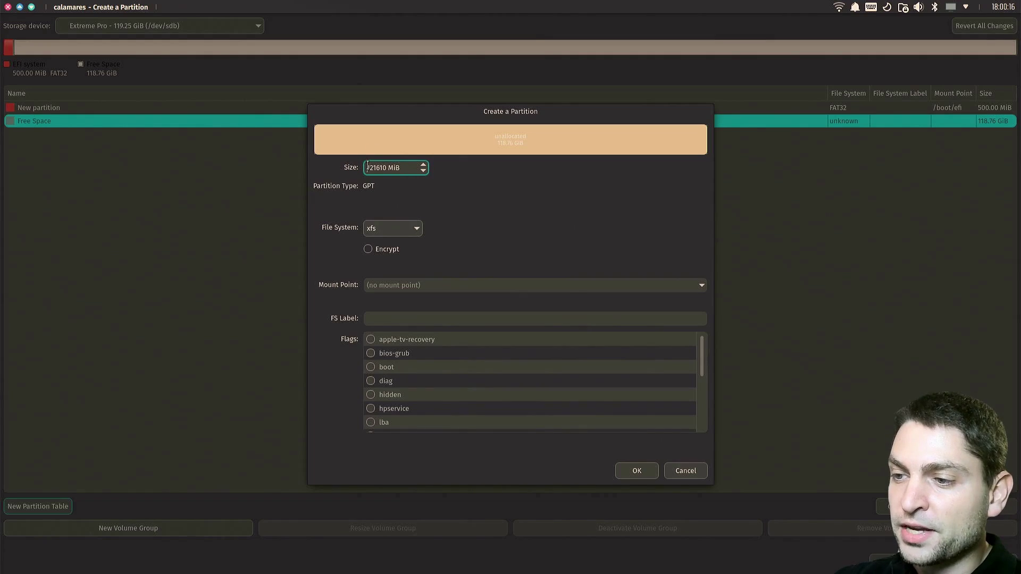
{"action": "left_click", "coordinate": [417, 229]}
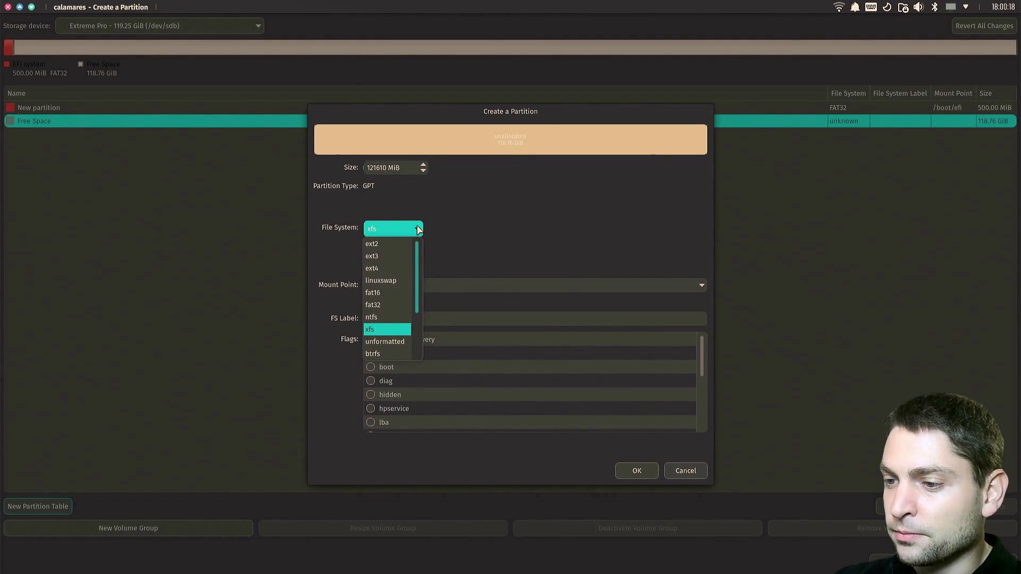
{"action": "left_click", "coordinate": [388, 269]}
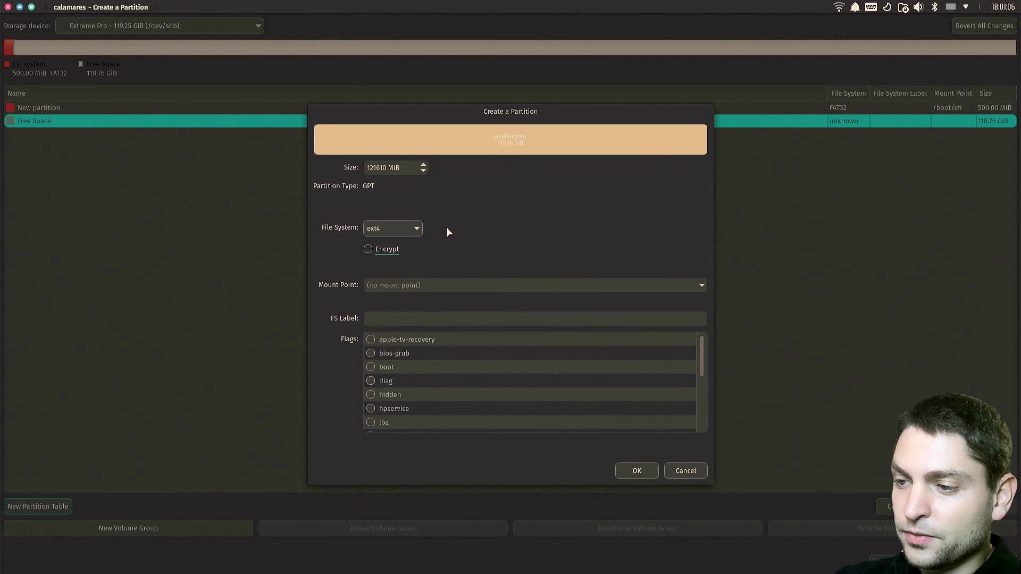
{"action": "left_click", "coordinate": [369, 250]}
{"action": "left_click", "coordinate": [368, 249]}
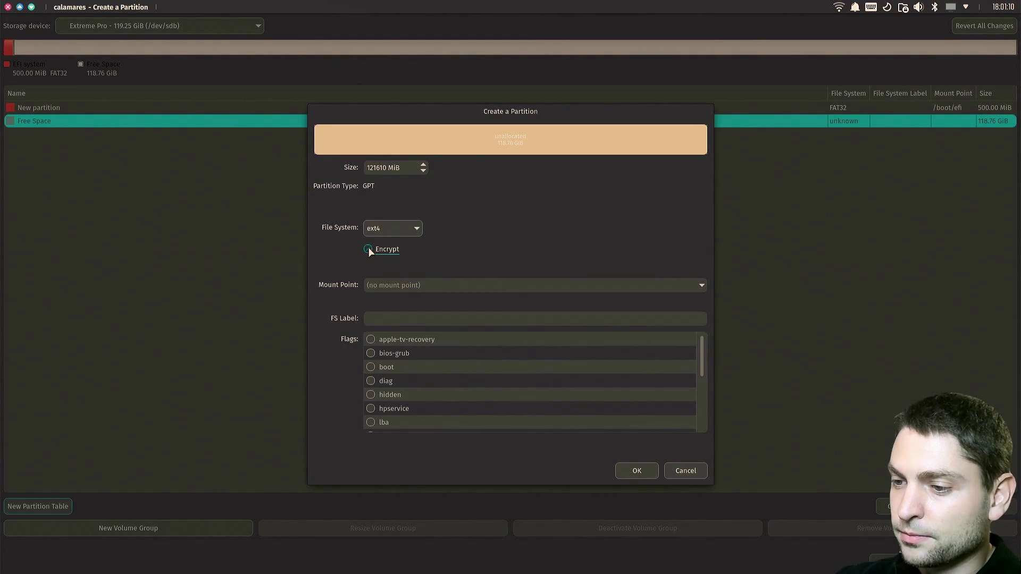
{"action": "left_click", "coordinate": [701, 285]}
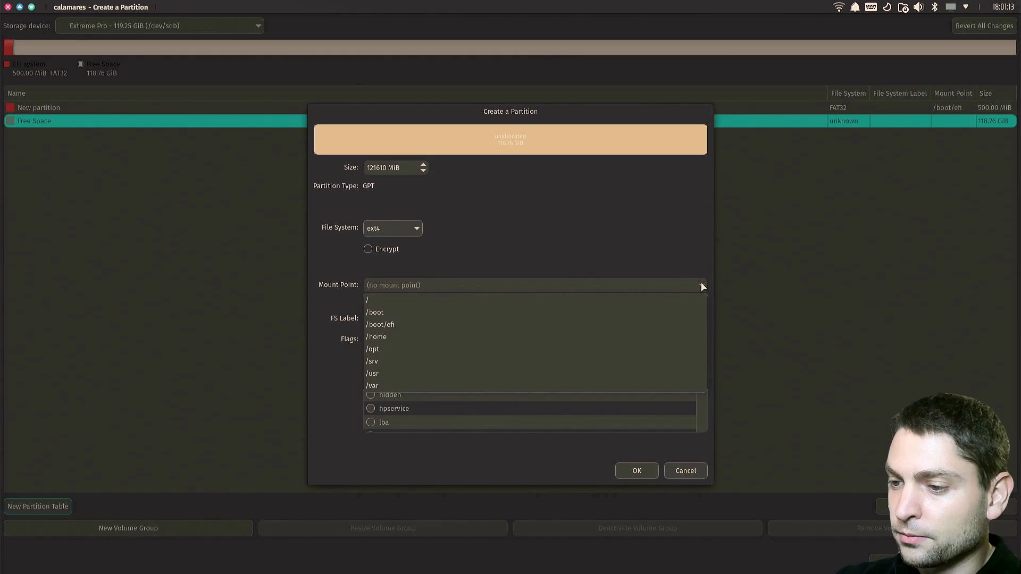
{"action": "left_click", "coordinate": [438, 300]}
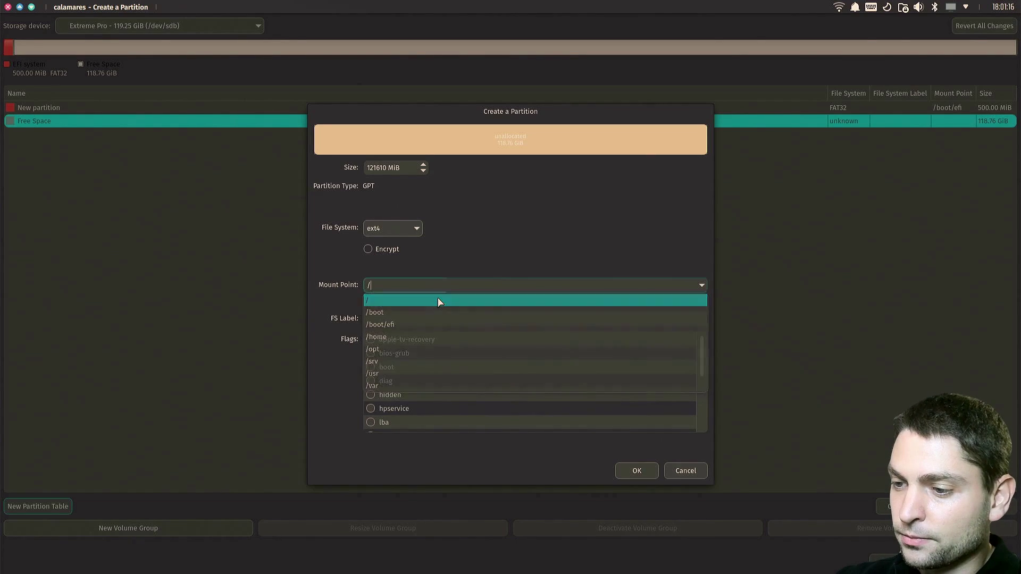
{"action": "scroll", "coordinate": [418, 341], "scroll_direction": "down", "scroll_amount": 3}
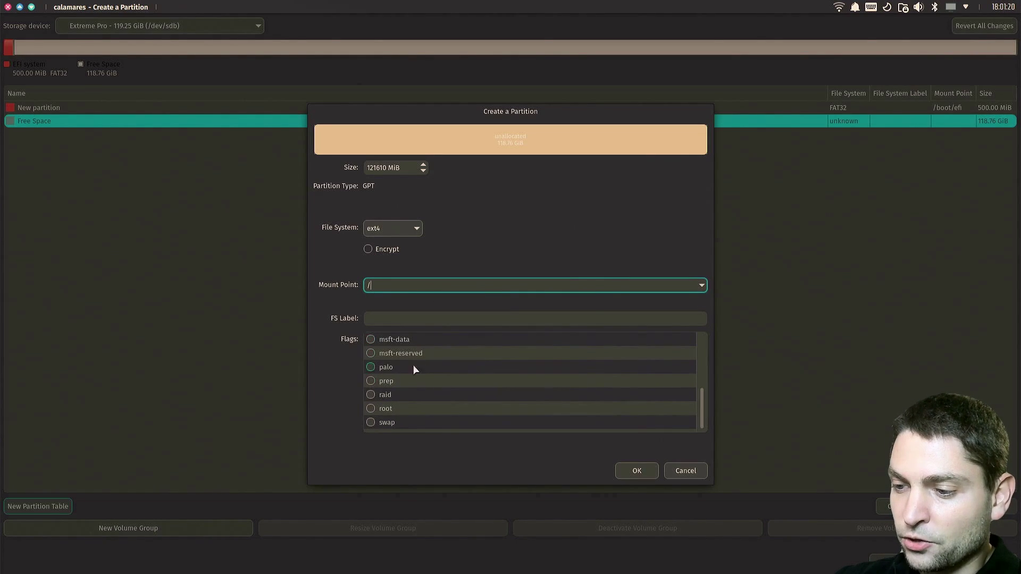
{"action": "left_click", "coordinate": [371, 409]}
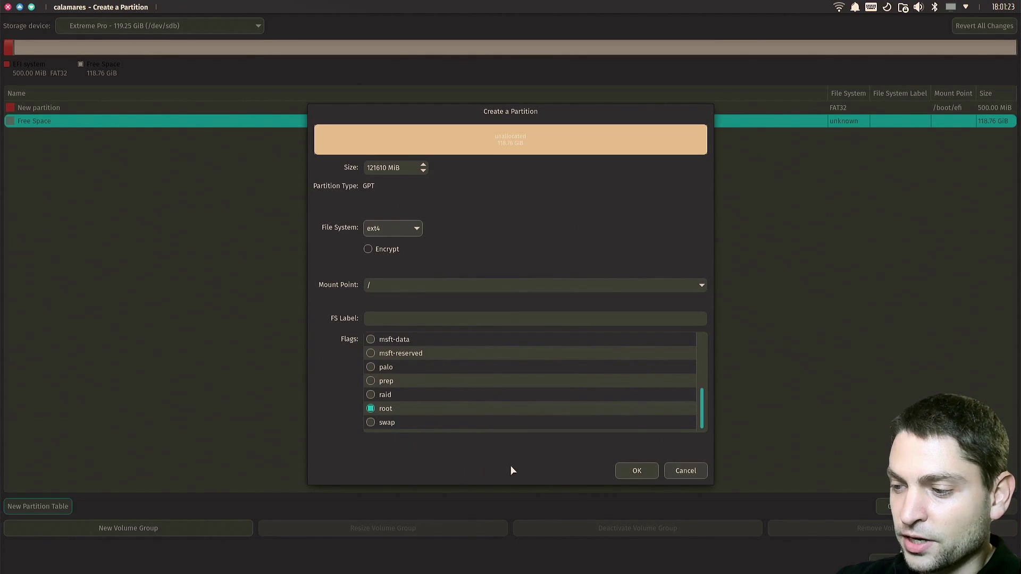
{"action": "left_click", "coordinate": [636, 471]}
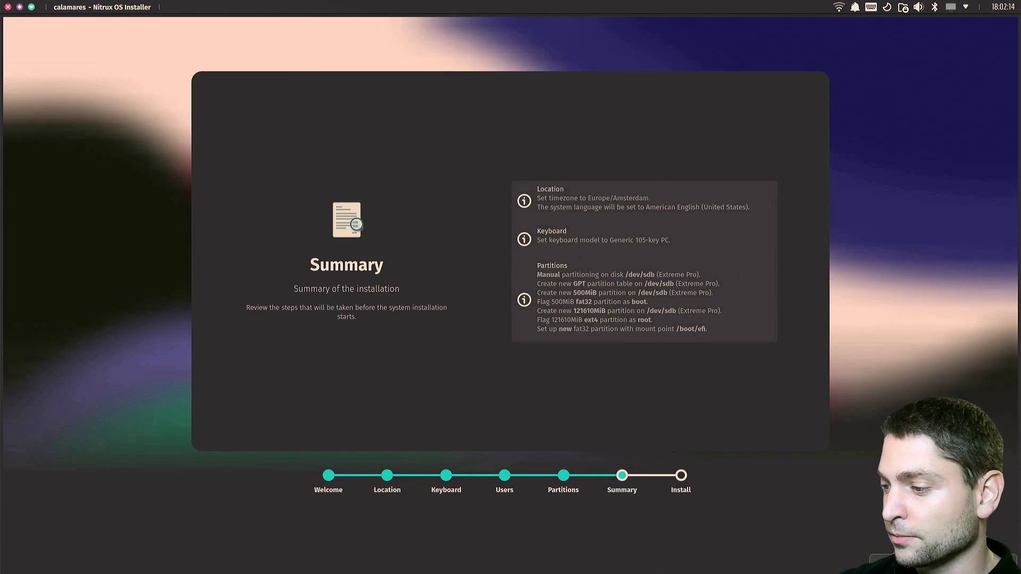
Proceed from the Summary page and confirm Install now to install Nitrux
{"action": "key", "text": "Return"}
{"action": "left_click", "coordinate": [576, 320]}
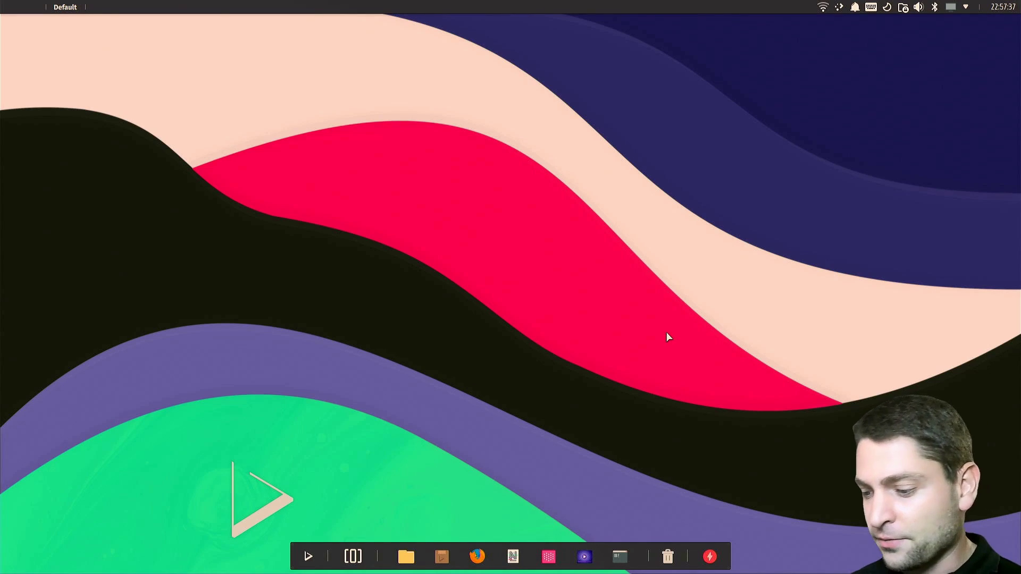
Launch System Settings by searching 'sett' in the launcher and open About this System
{"action": "key", "text": "super"}
{"action": "type", "text": "sett"}
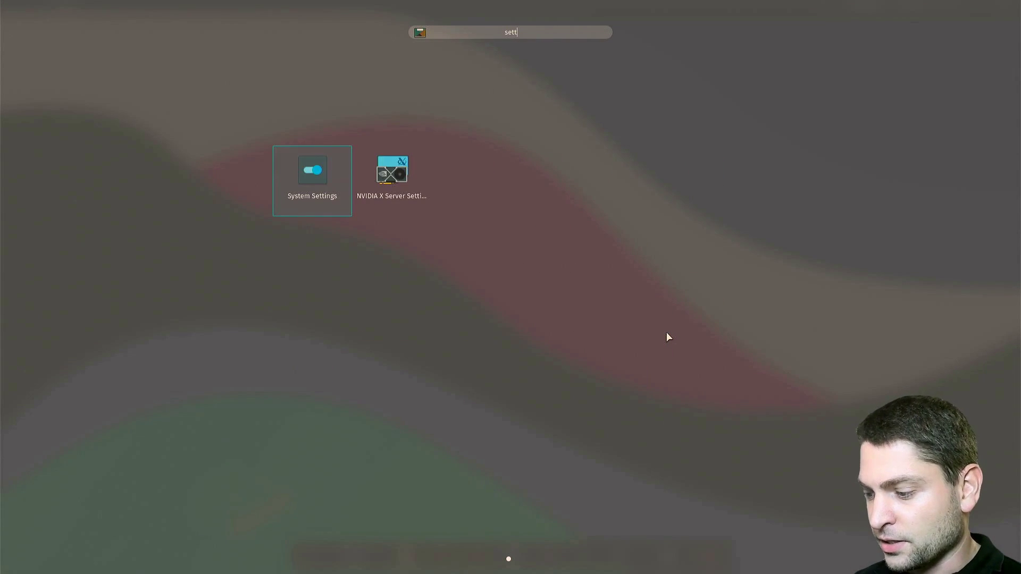
{"action": "key", "text": "Return"}
{"action": "scroll", "coordinate": [739, 276], "scroll_direction": "down", "scroll_amount": 1}
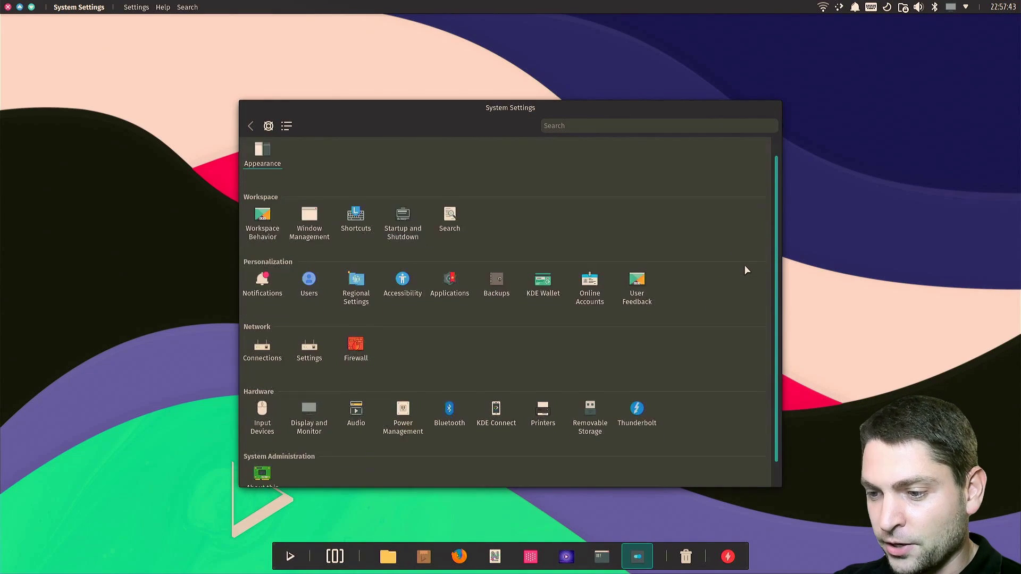
{"action": "left_click", "coordinate": [266, 459]}
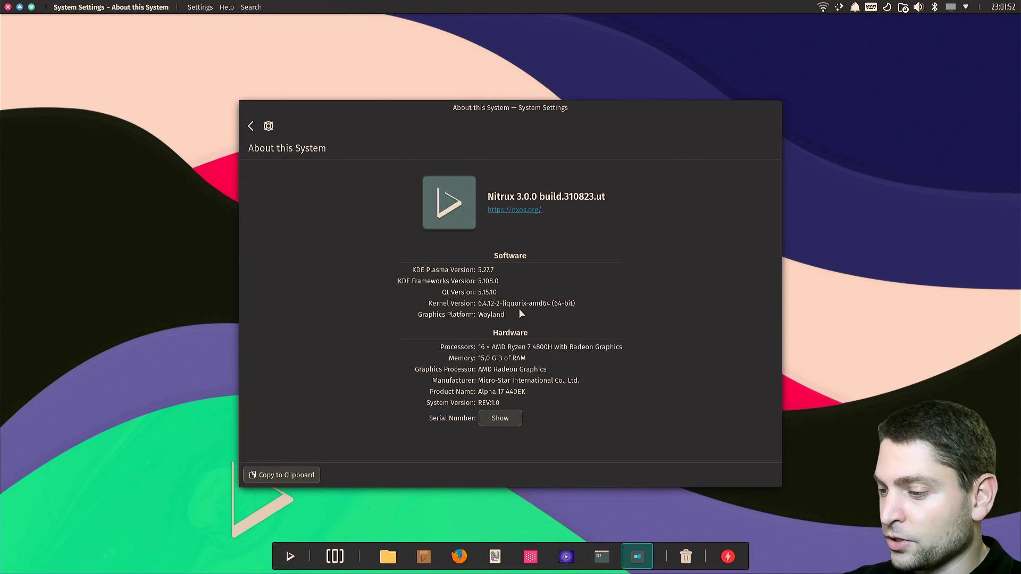
Launch the Station terminal, run htop to view running processes, then quit it
{"action": "left_click", "coordinate": [602, 557]}
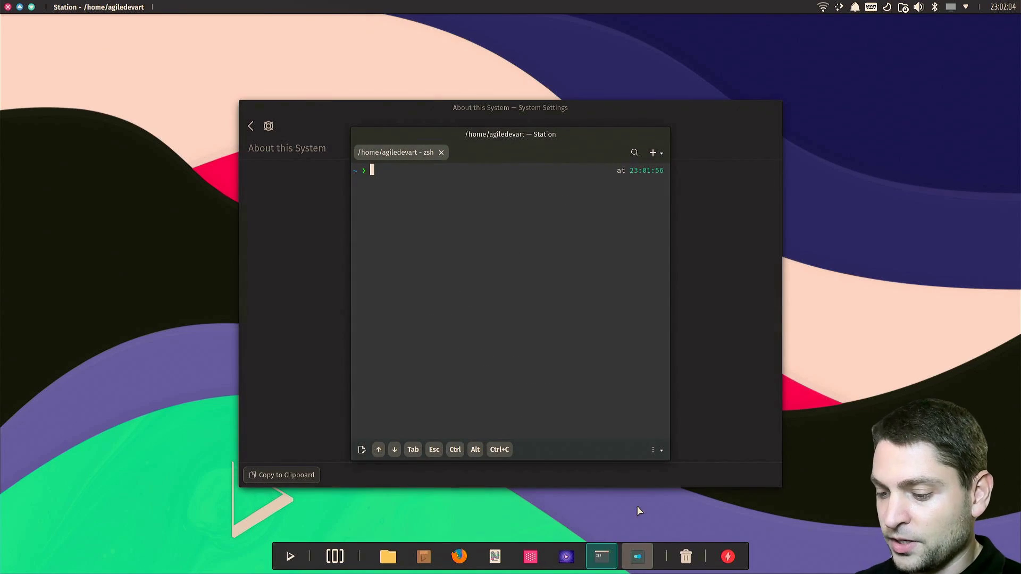
{"action": "type", "text": "htop"}
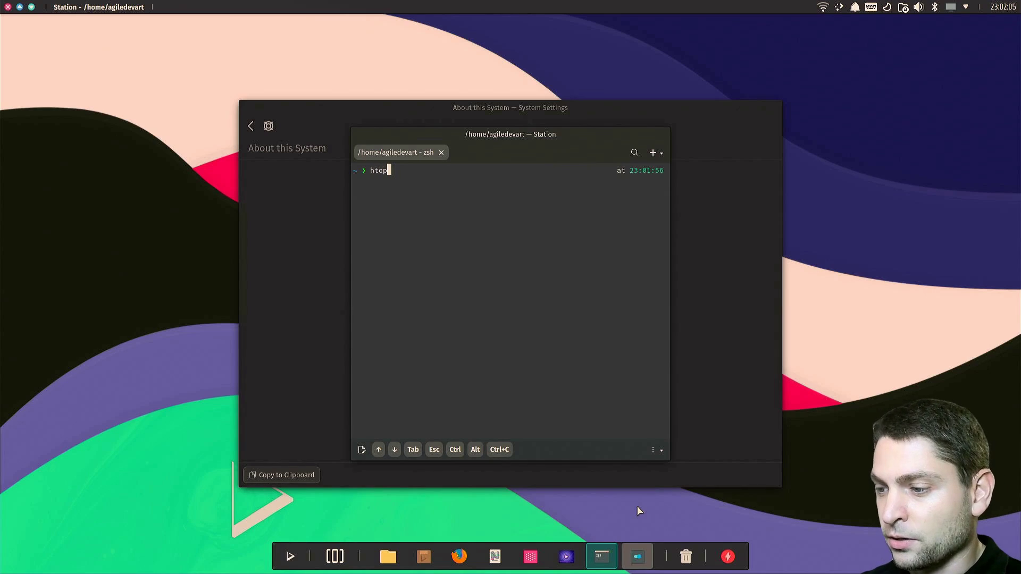
{"action": "key", "text": "Return"}
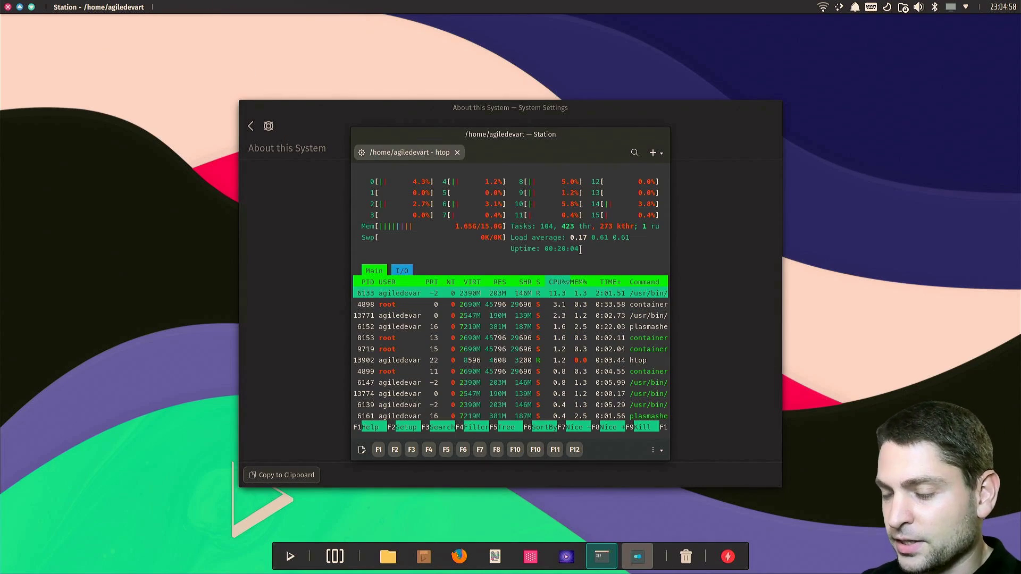
{"action": "key", "text": "q"}
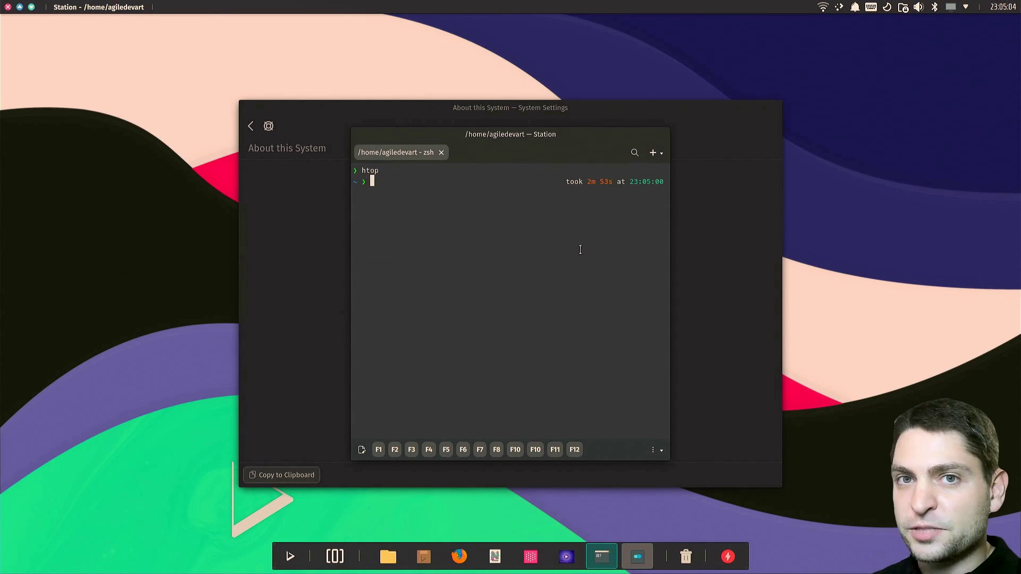
Run sudo apt update in Station, which fails with 'apt: command not found'
{"action": "type", "text": "sudo"}
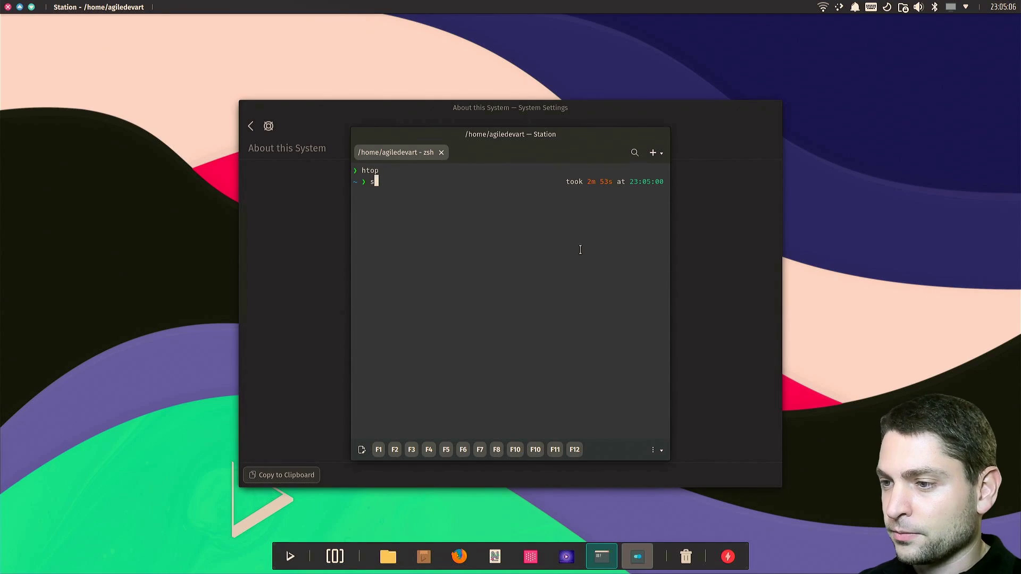
{"action": "type", "text": "ap"}
{"action": "type", "text": "t update"}
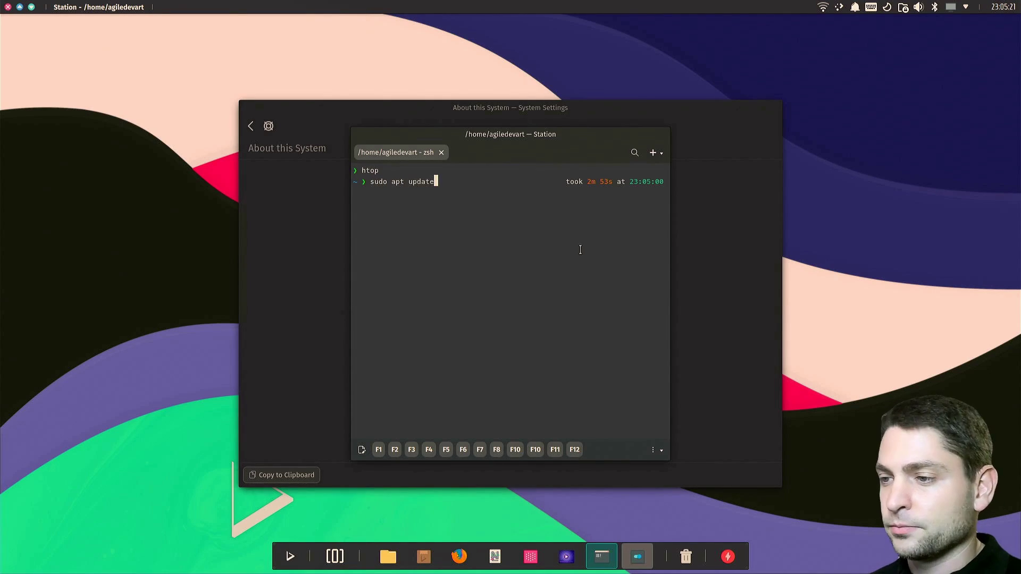
{"action": "key", "text": "Return"}
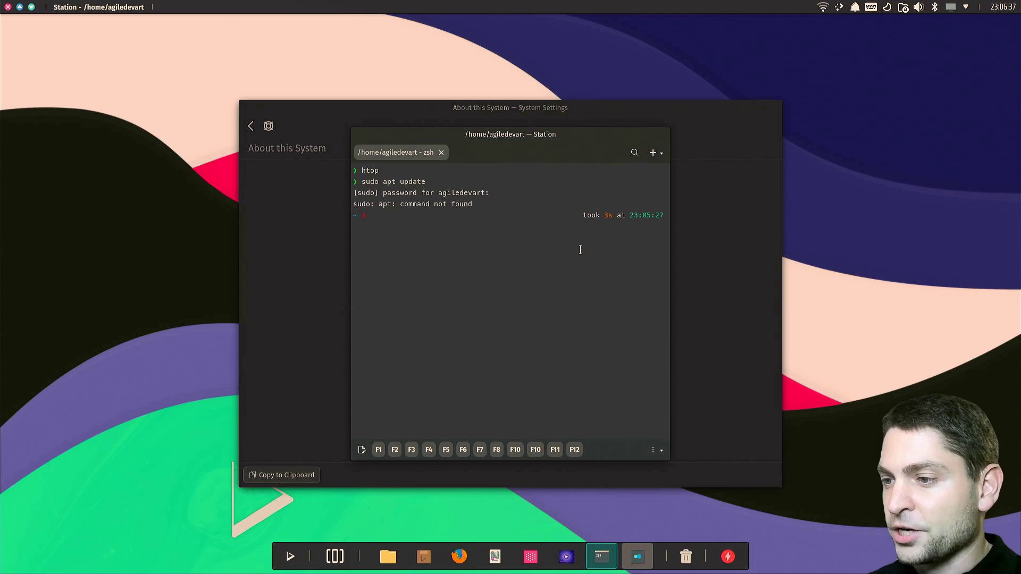
Launch NX Software Center from the application launcher by searching 'stor'
{"action": "key", "text": "super"}
{"action": "type", "text": "stor"}
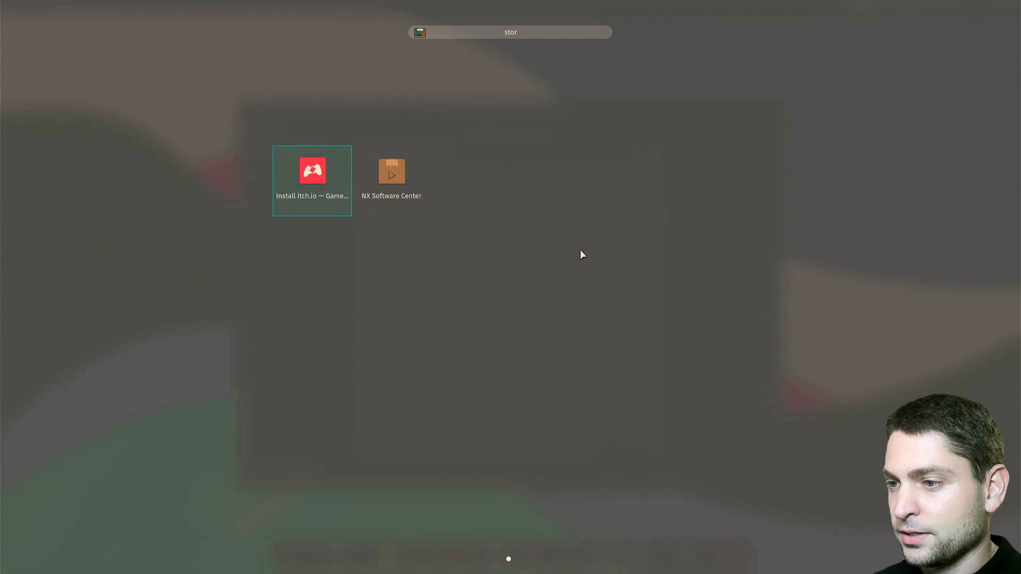
{"action": "key", "text": "Right"}
{"action": "key", "text": "Return"}
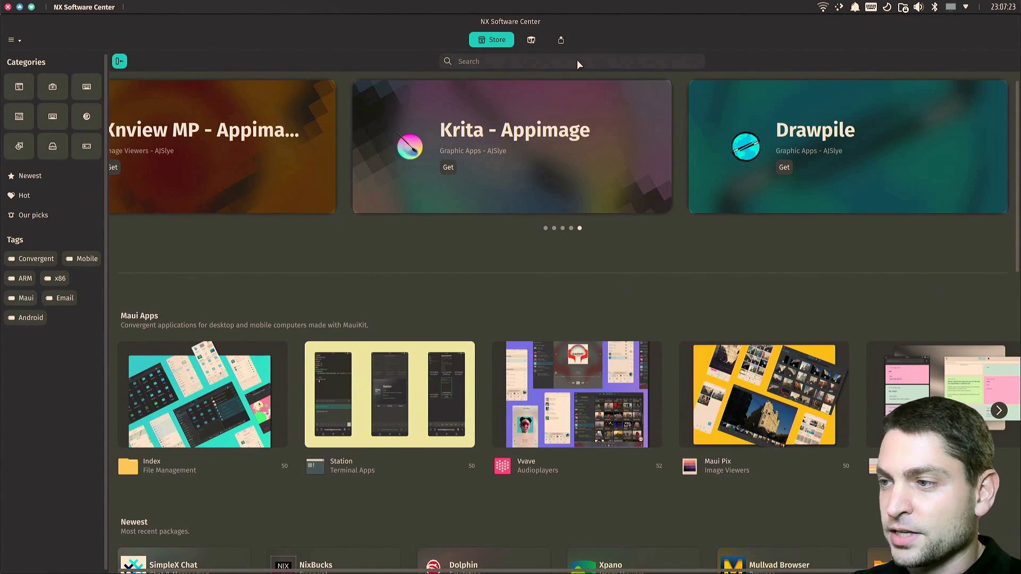
Search the store for blender and open the Blender AppImage details
{"action": "type", "text": "blender"}
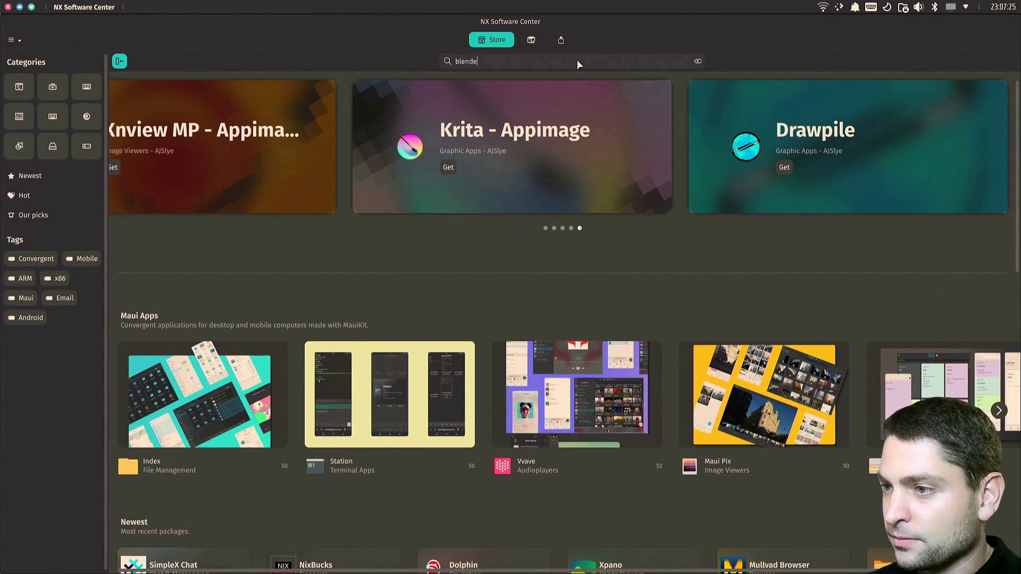
{"action": "key", "text": "Return"}
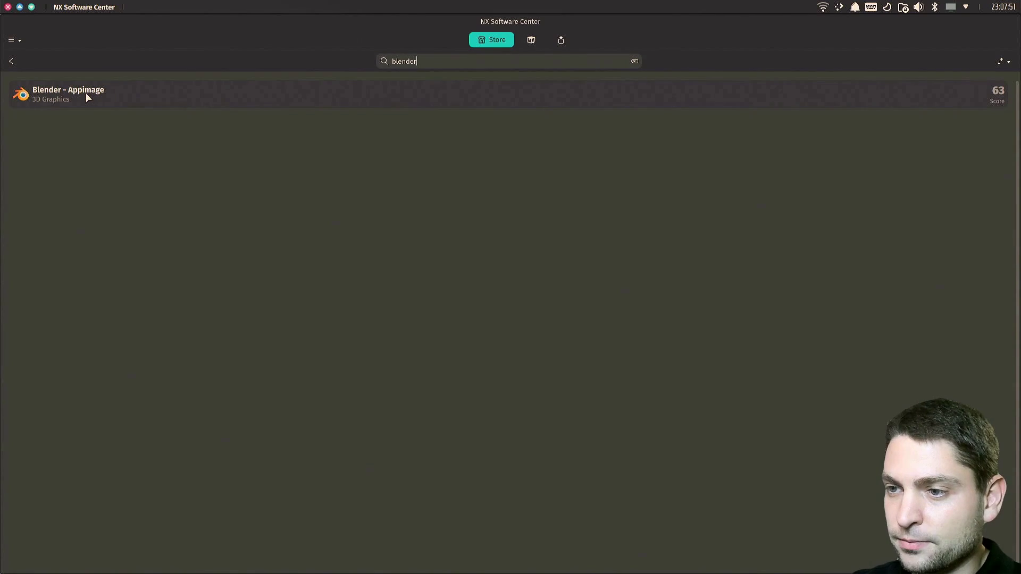
{"action": "left_click", "coordinate": [86, 95]}
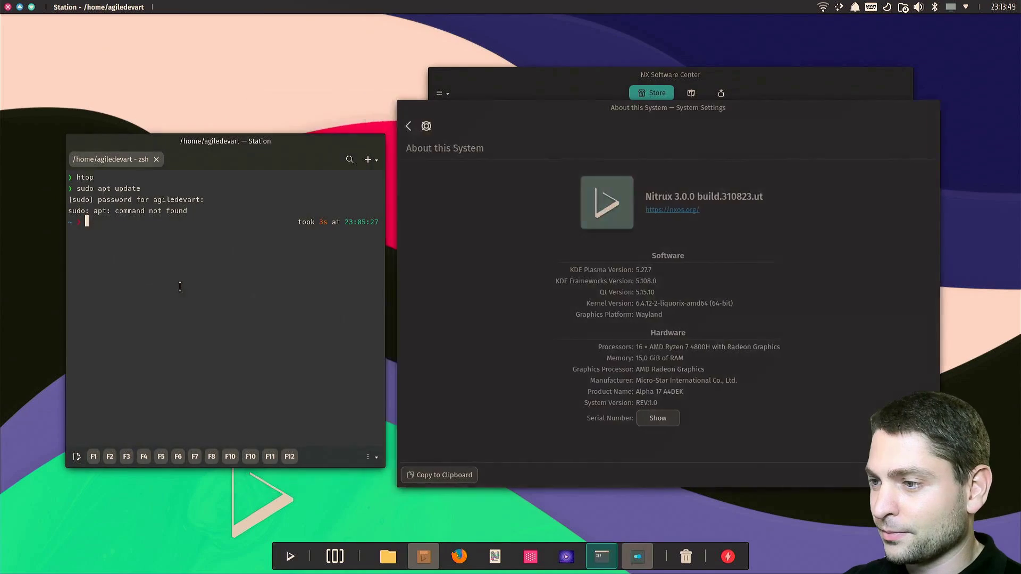
Bring About this System forward, then return NX Software Center to the front
{"action": "left_click", "coordinate": [542, 84]}
{"action": "left_click", "coordinate": [309, 151]}
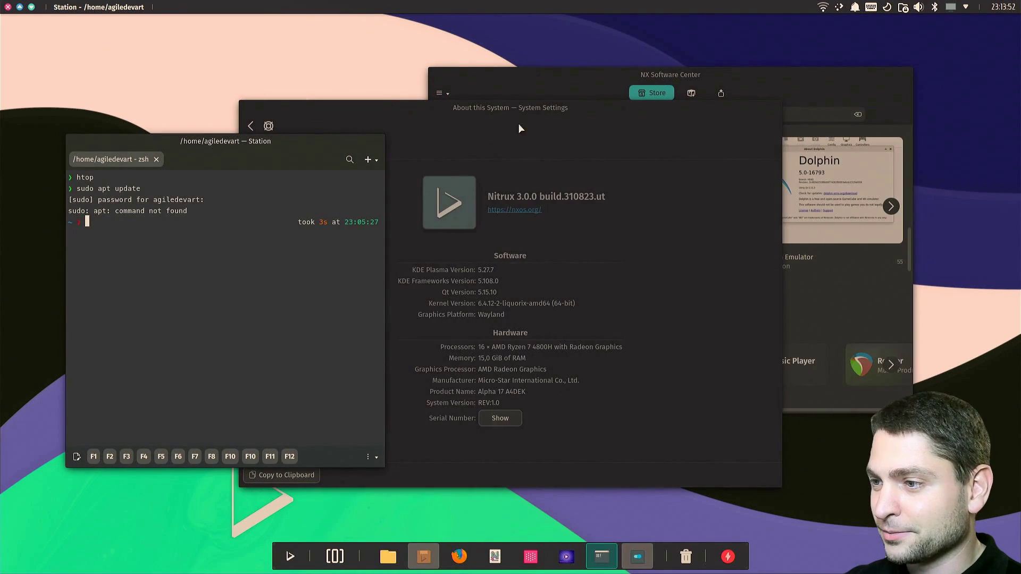
{"action": "left_click", "coordinate": [547, 72]}
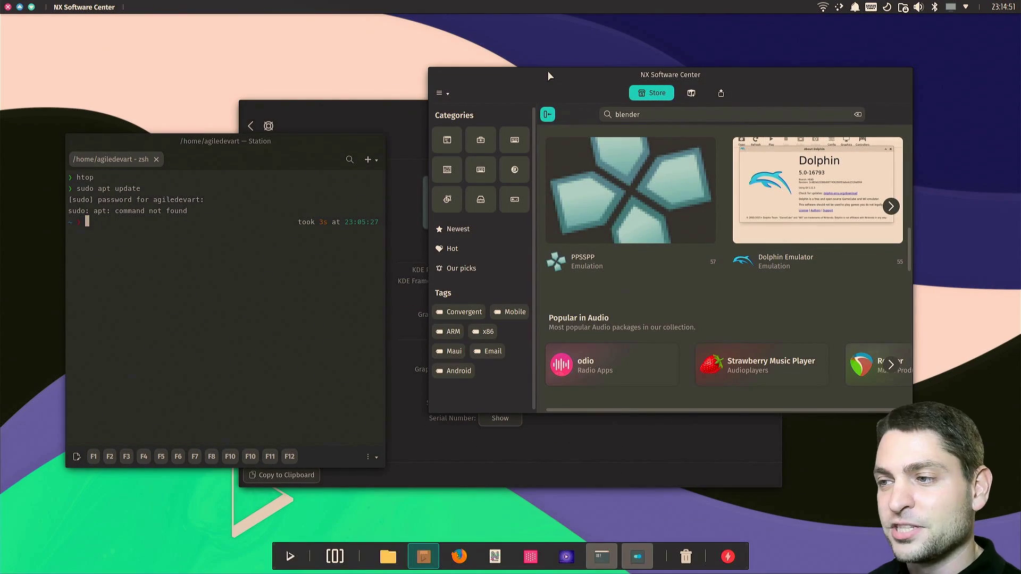